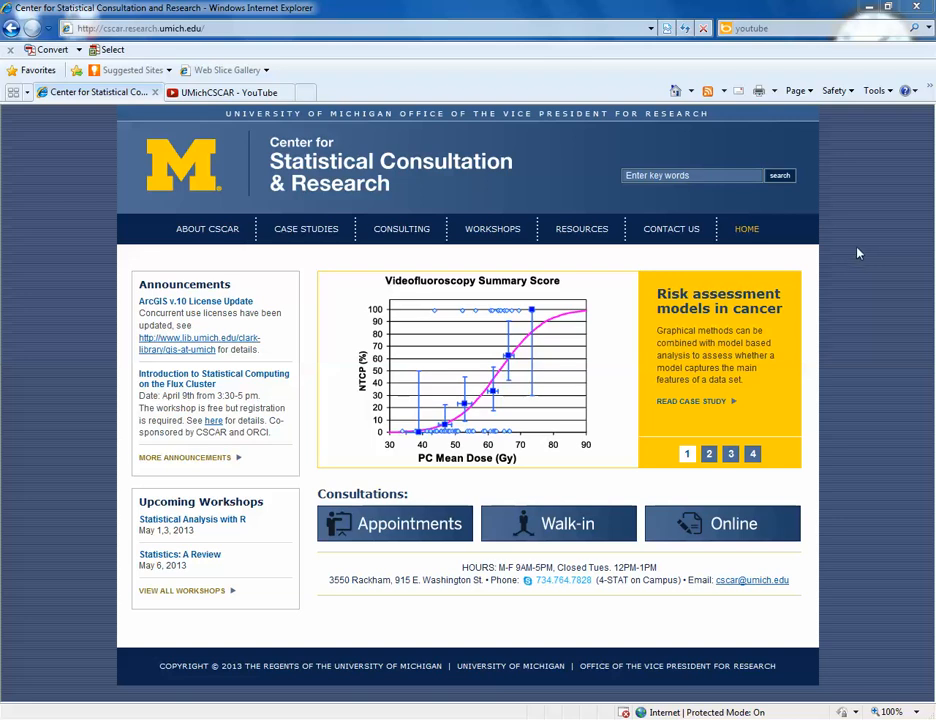
Switch to the Data.sav dataset in SPSS and widen the Values column in its variable definitions
{"action": "left_click", "coordinate": [868, 7]}
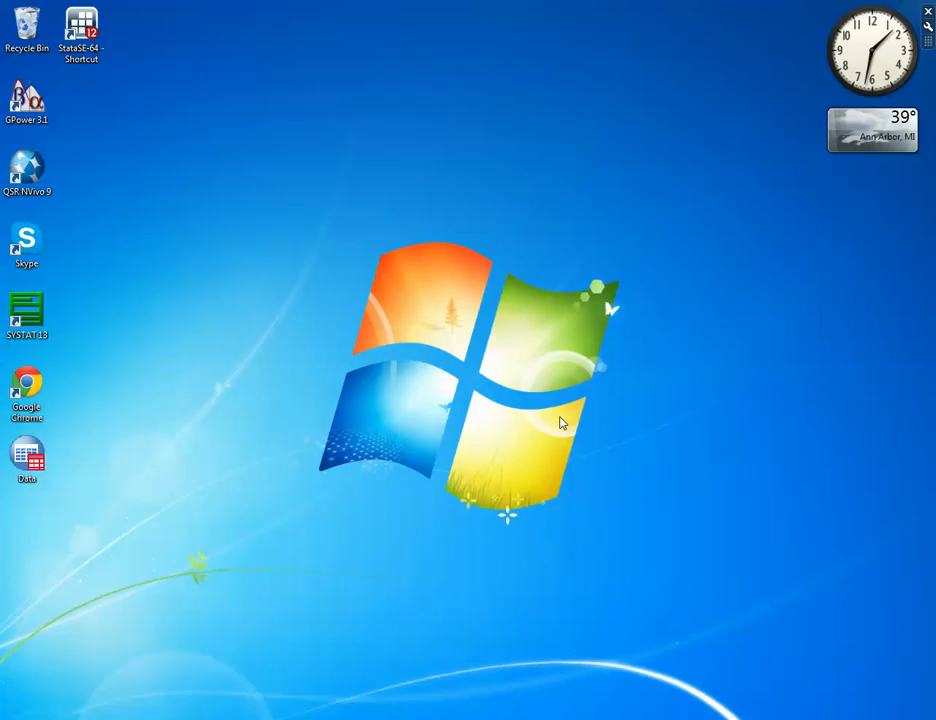
{"action": "mouse_move", "coordinate": [246, 719]}
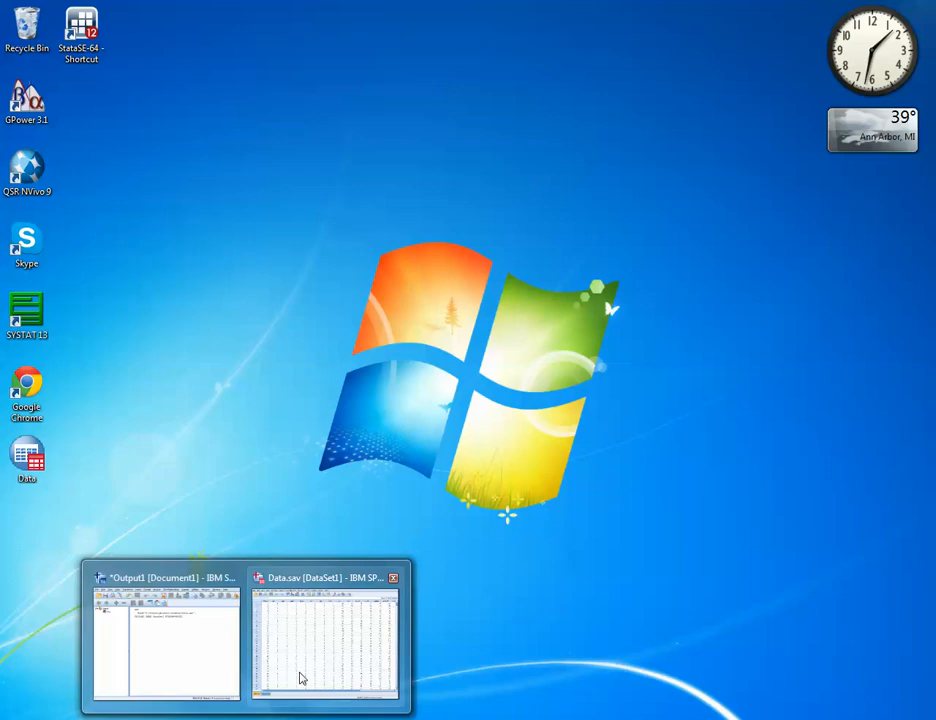
{"action": "left_click", "coordinate": [296, 688]}
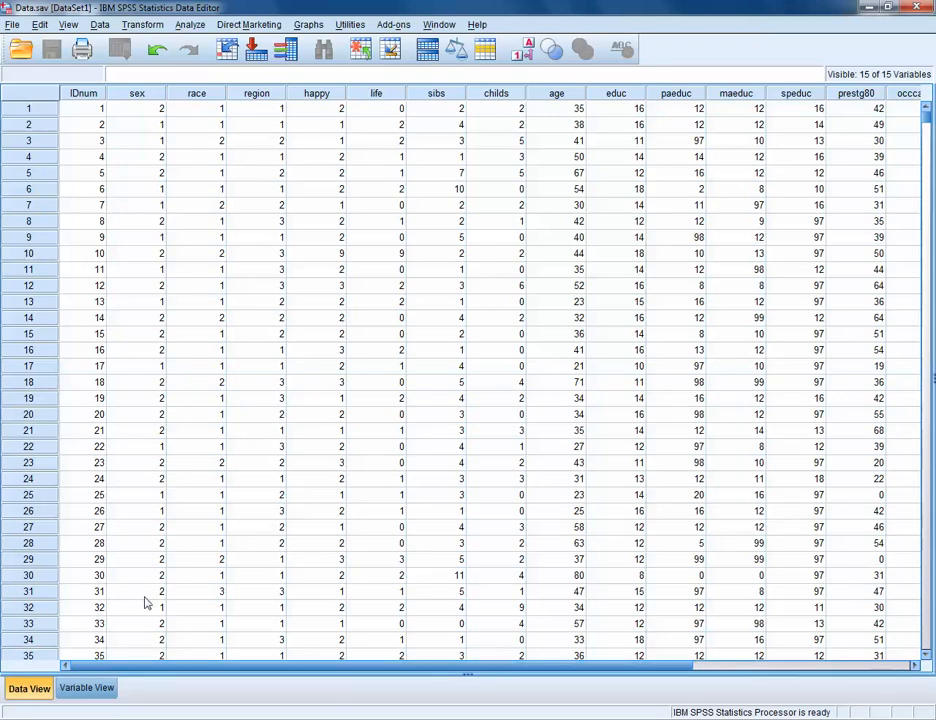
{"action": "left_click", "coordinate": [88, 688]}
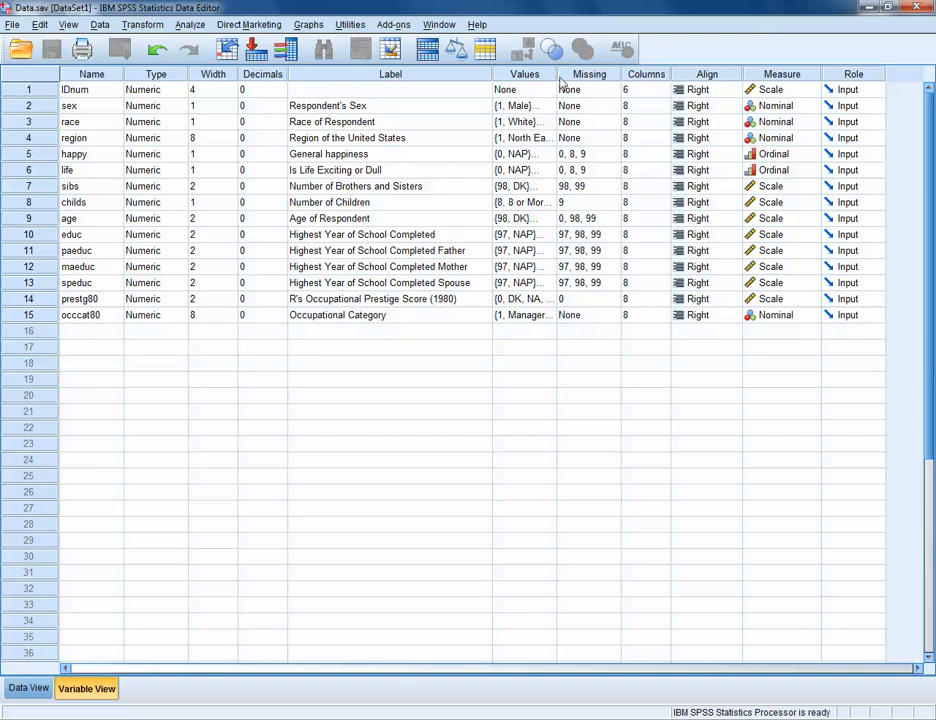
{"action": "left_click_drag", "start_coordinate": [555, 74], "coordinate": [676, 75]}
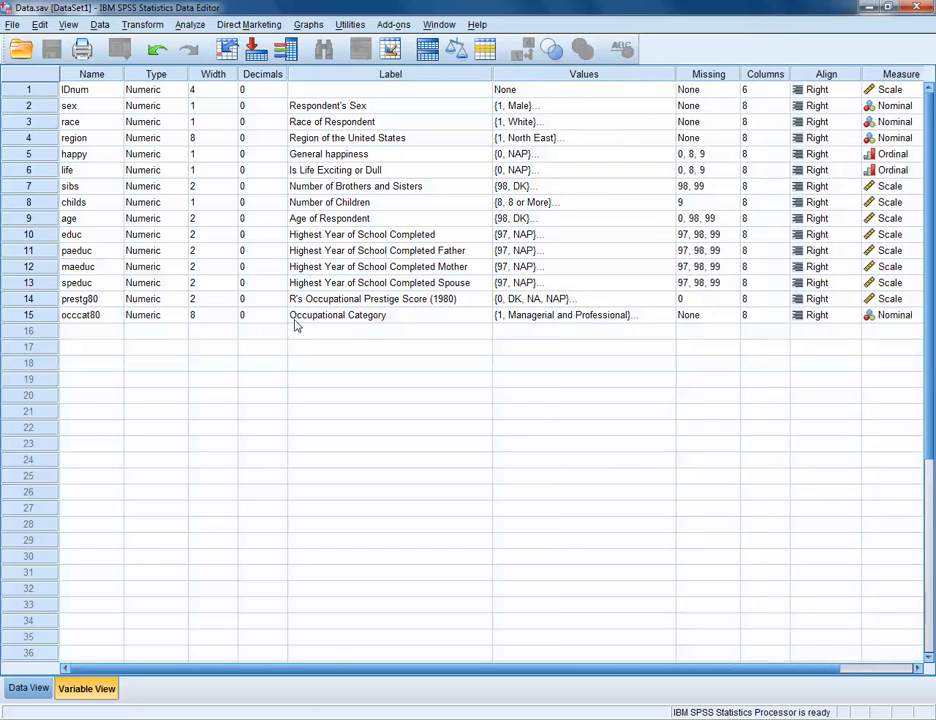
Examine the value labels defined for the Occupational Category variable occcat80, leaving them unmodified
{"action": "left_click", "coordinate": [537, 320]}
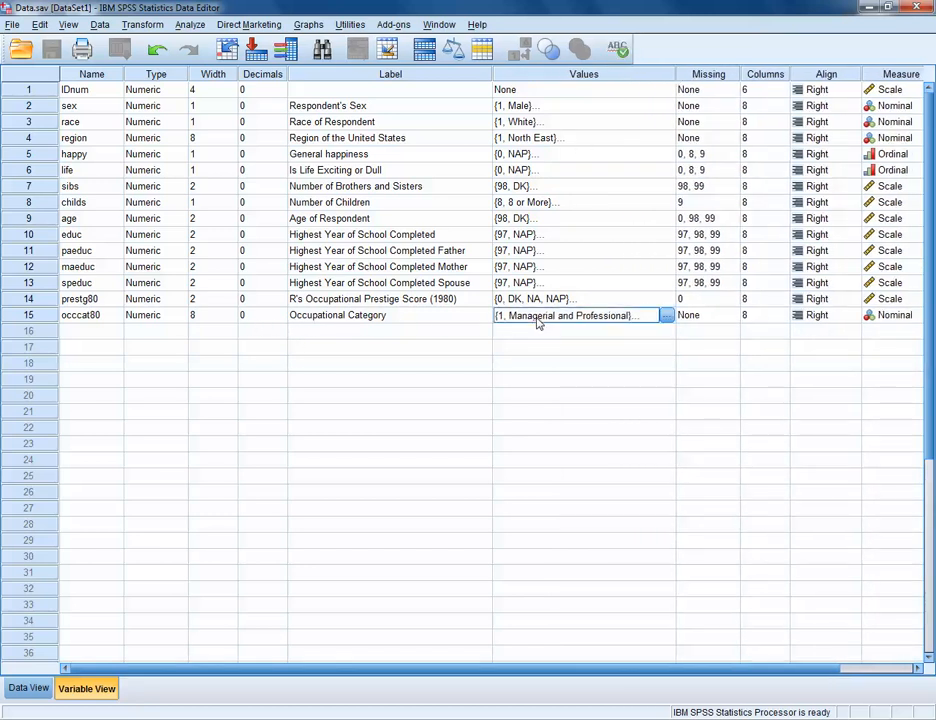
{"action": "left_click", "coordinate": [662, 315]}
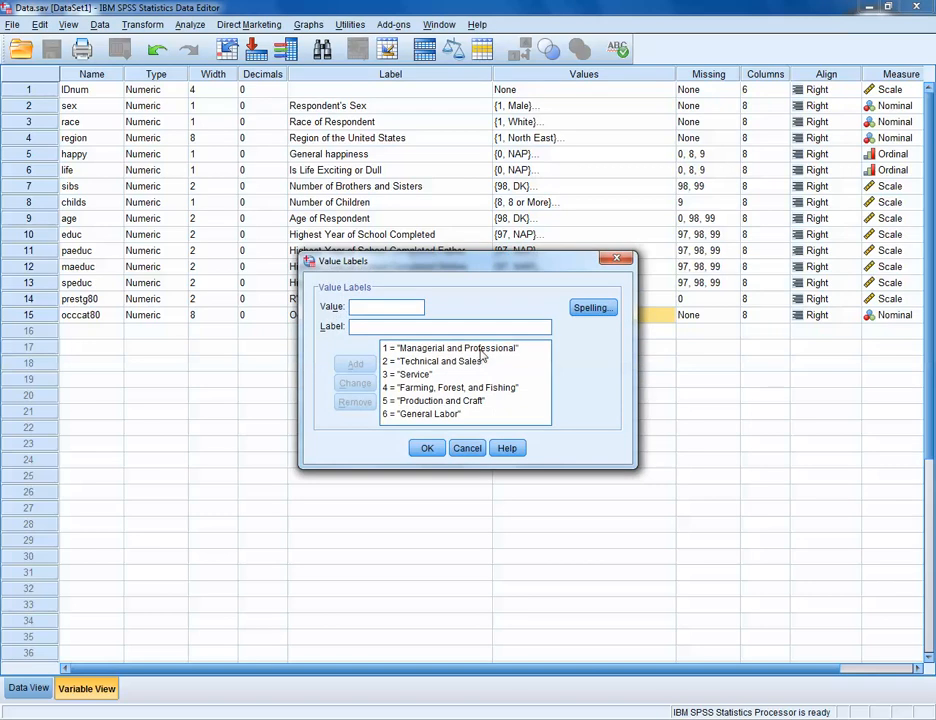
{"action": "left_click", "coordinate": [416, 352]}
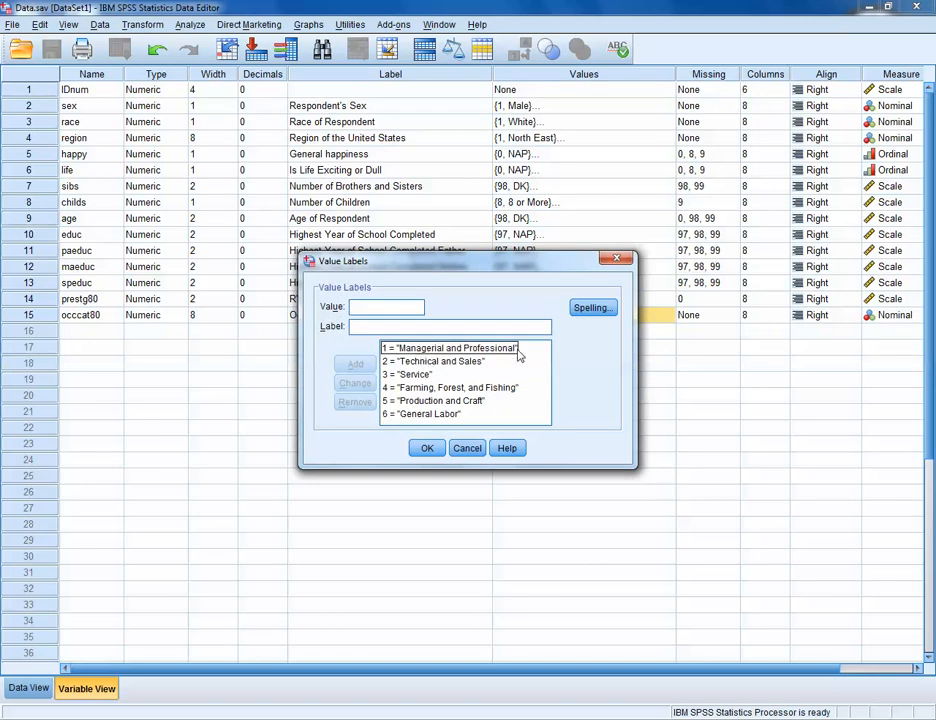
{"action": "left_click", "coordinate": [425, 375]}
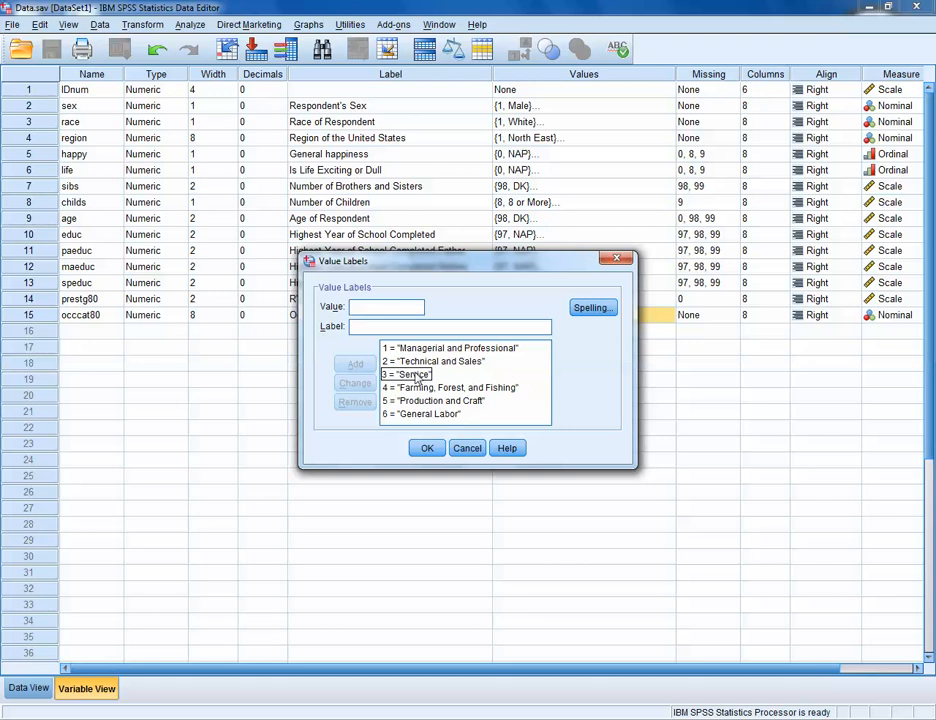
{"action": "left_click", "coordinate": [430, 414]}
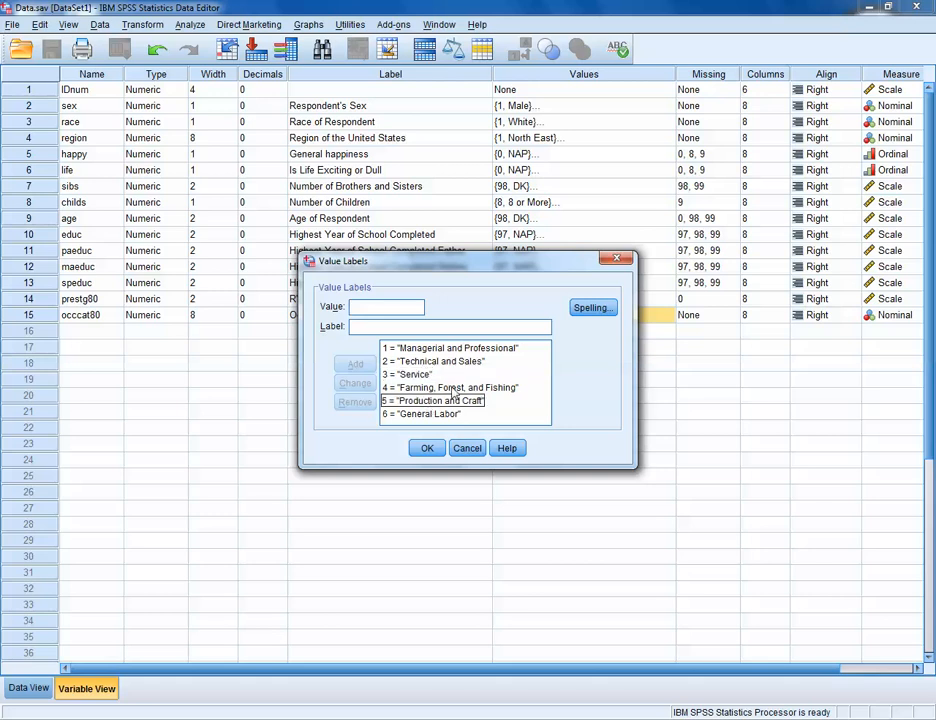
{"action": "left_click", "coordinate": [615, 259]}
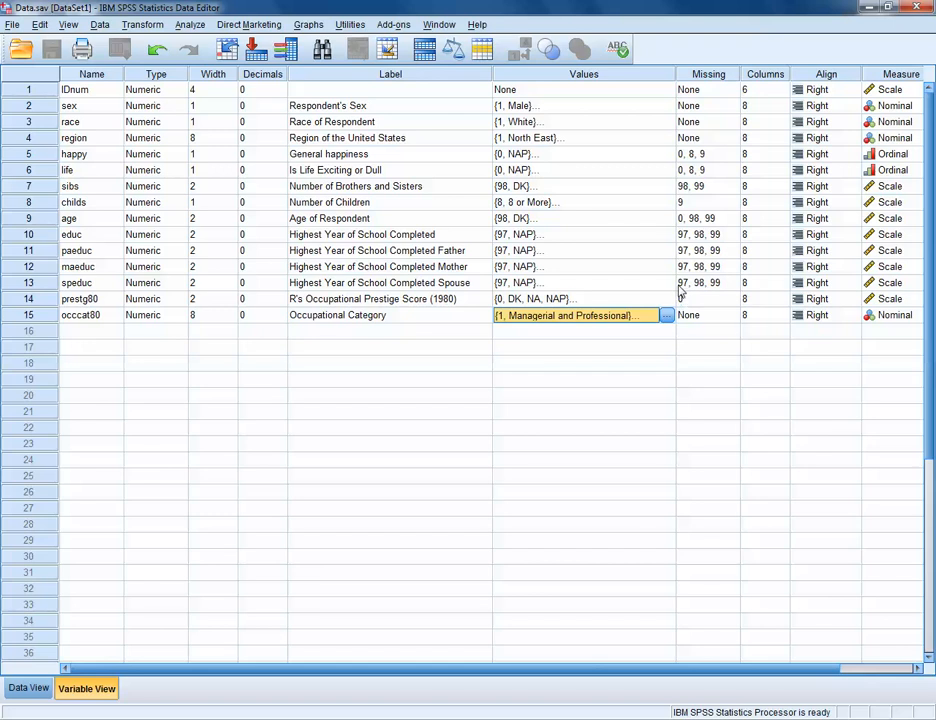
Return to the data rows and save the dataset to the Desktop as Data.dta in Stata Version 8 SE format
{"action": "left_click", "coordinate": [28, 688]}
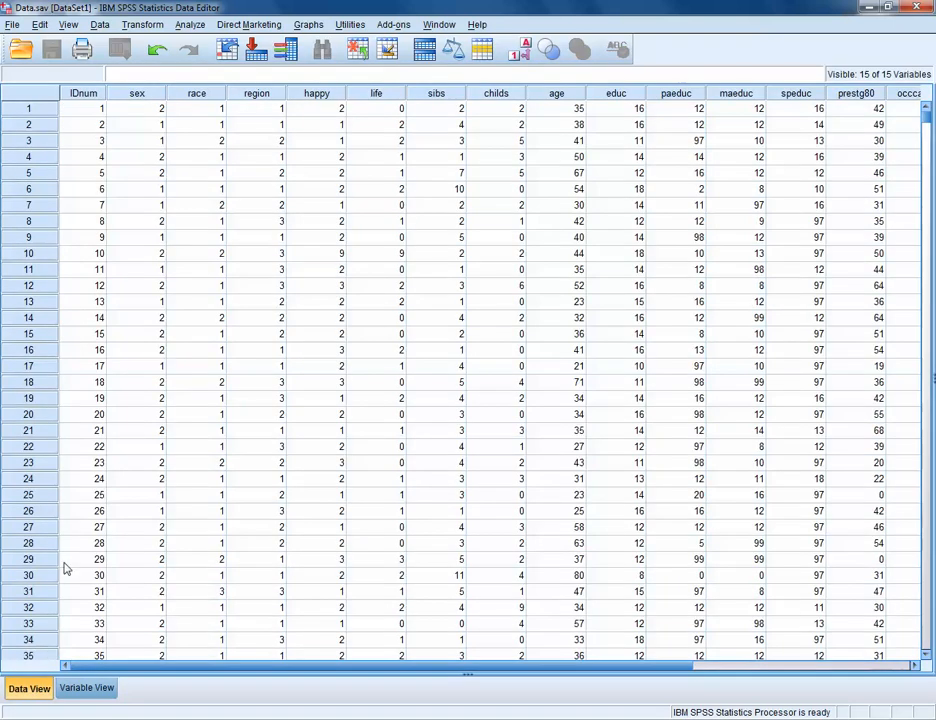
{"action": "left_click", "coordinate": [13, 25]}
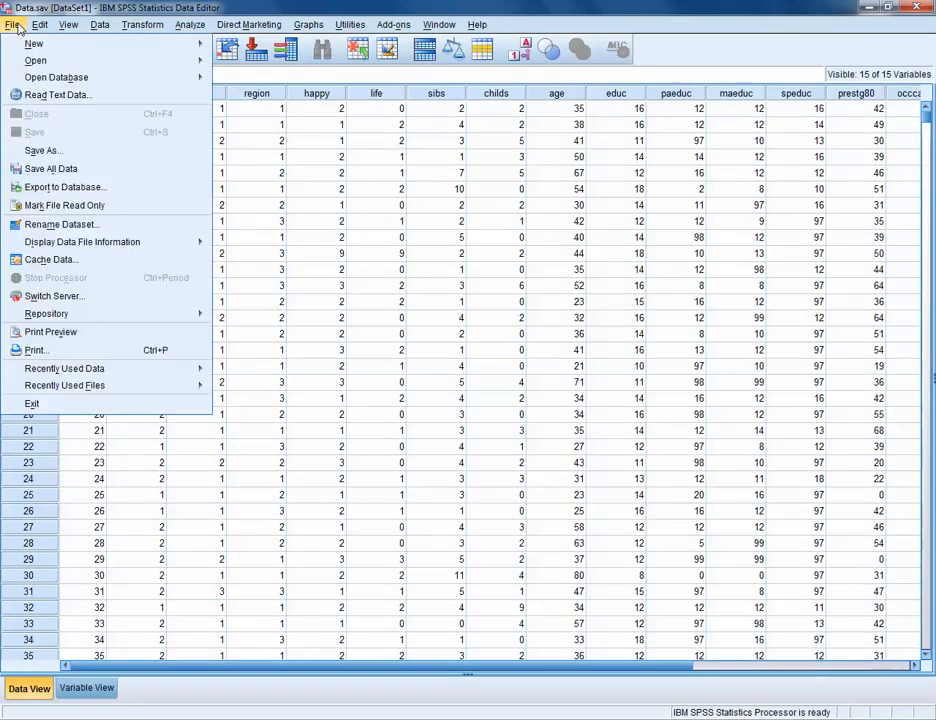
{"action": "left_click", "coordinate": [42, 152]}
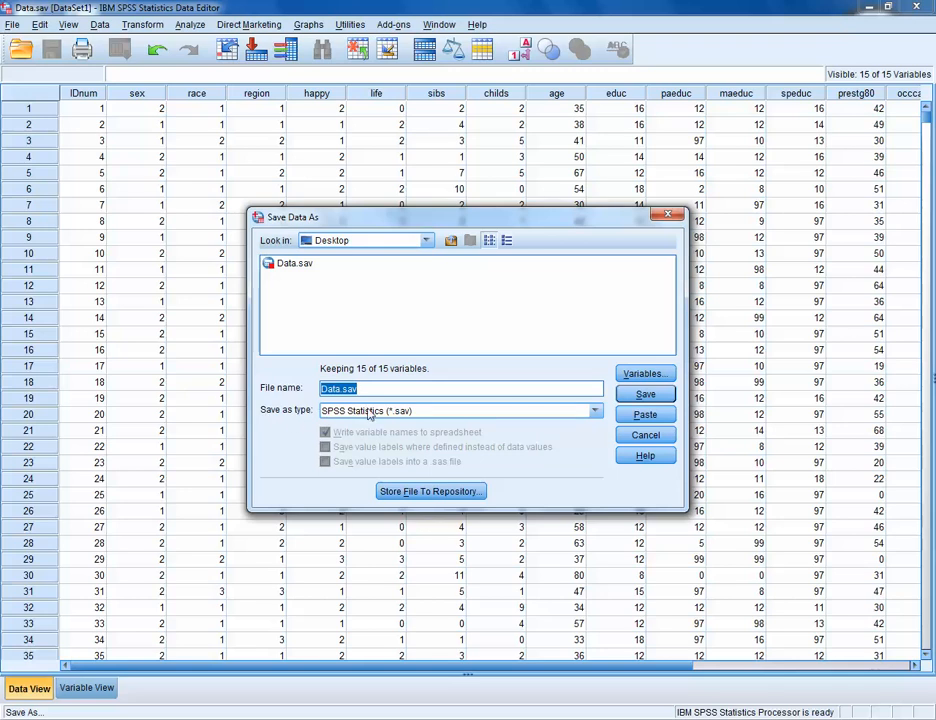
{"action": "left_click", "coordinate": [437, 415]}
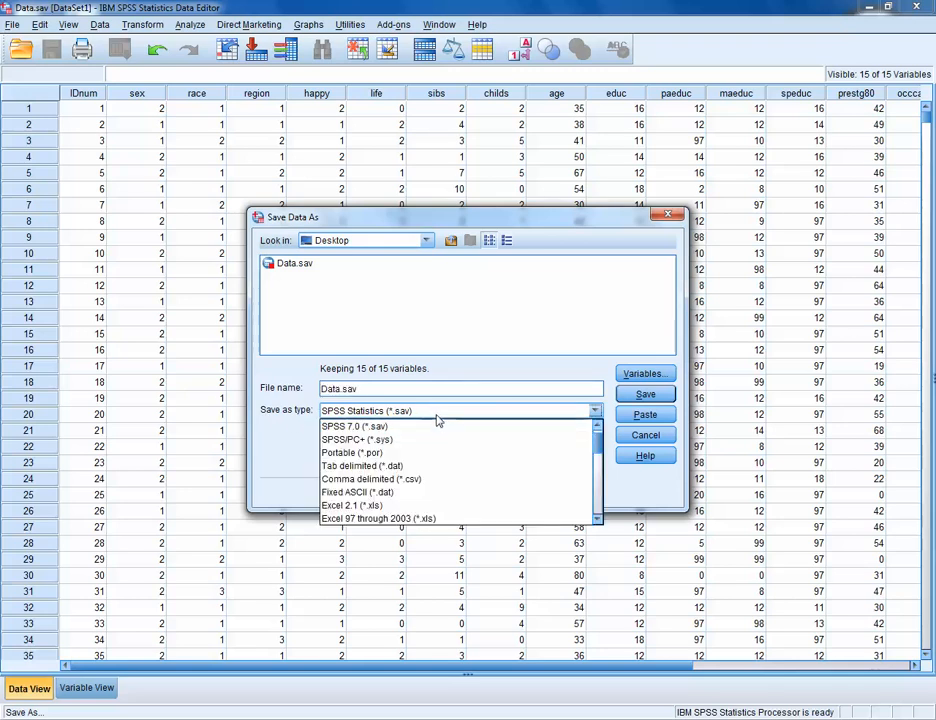
{"action": "left_click_drag", "start_coordinate": [600, 450], "coordinate": [603, 518]}
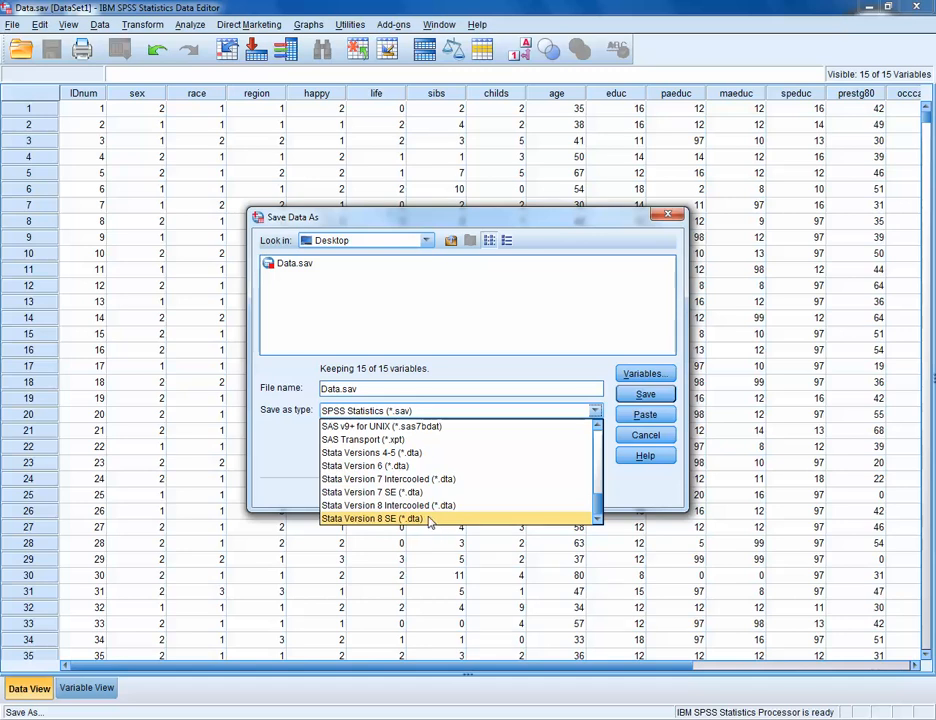
{"action": "left_click", "coordinate": [430, 519]}
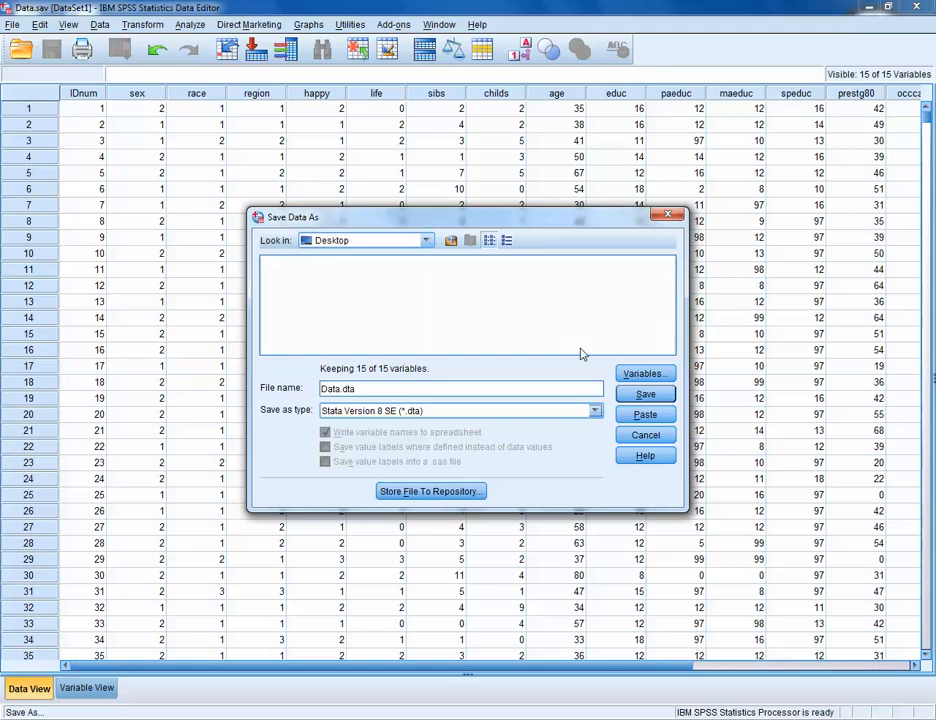
{"action": "left_click", "coordinate": [646, 395]}
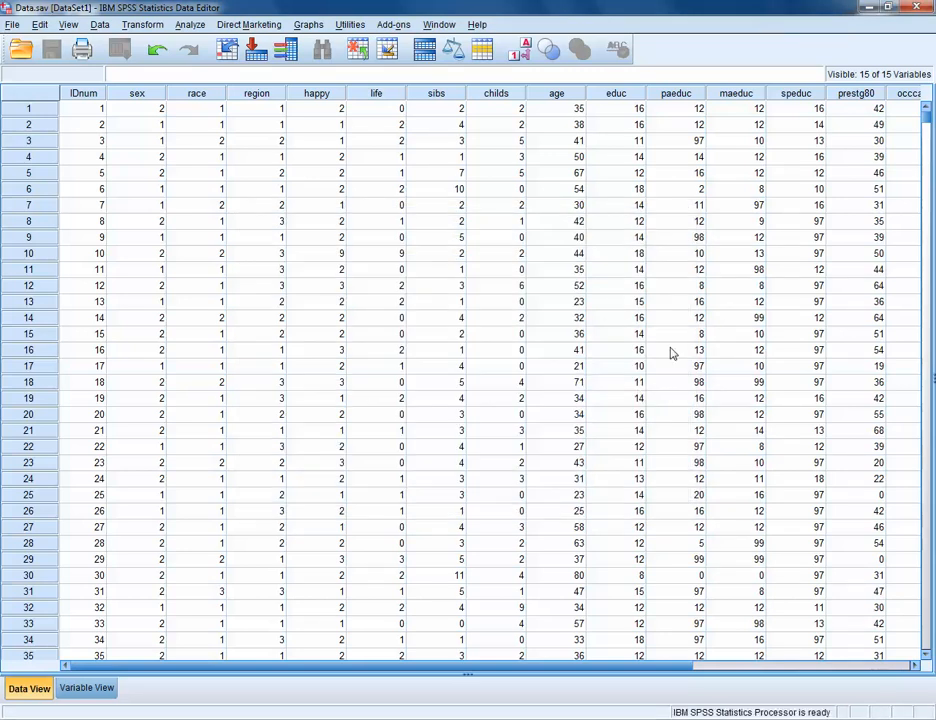
Switch to Stata/SE 12 by launching it from the desktop, maximize it and enlarge its results and command areas
{"action": "left_click", "coordinate": [867, 8]}
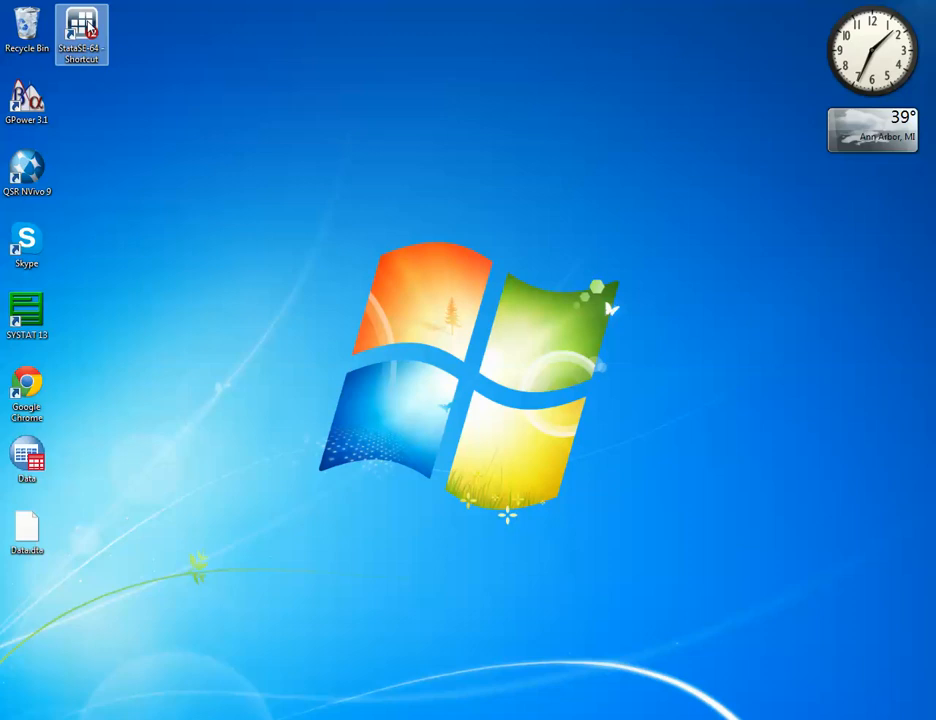
{"action": "double_click", "coordinate": [88, 27]}
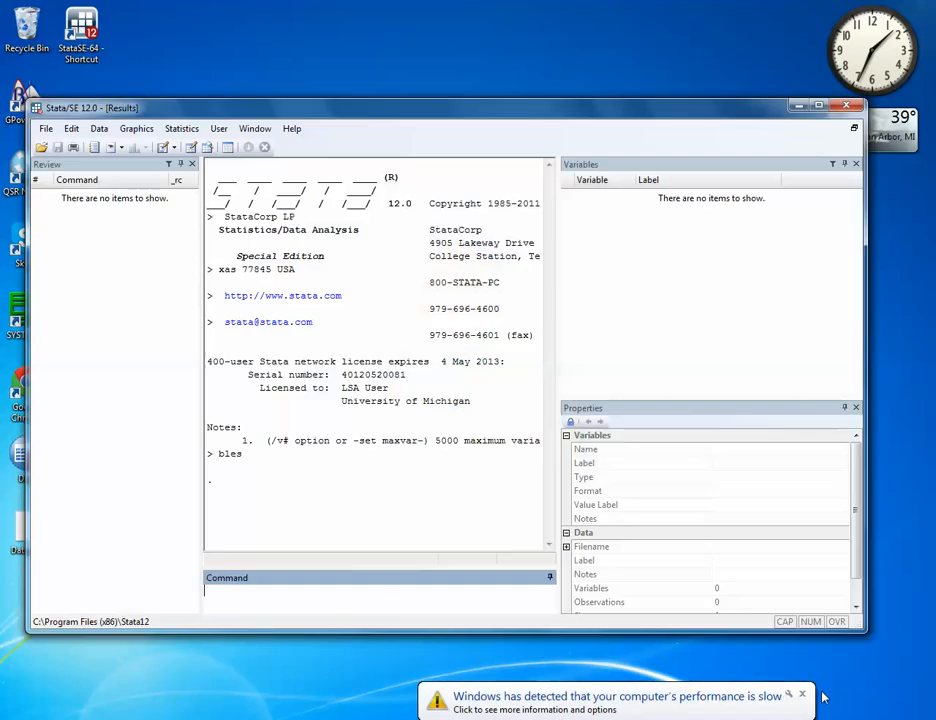
{"action": "left_click", "coordinate": [802, 693]}
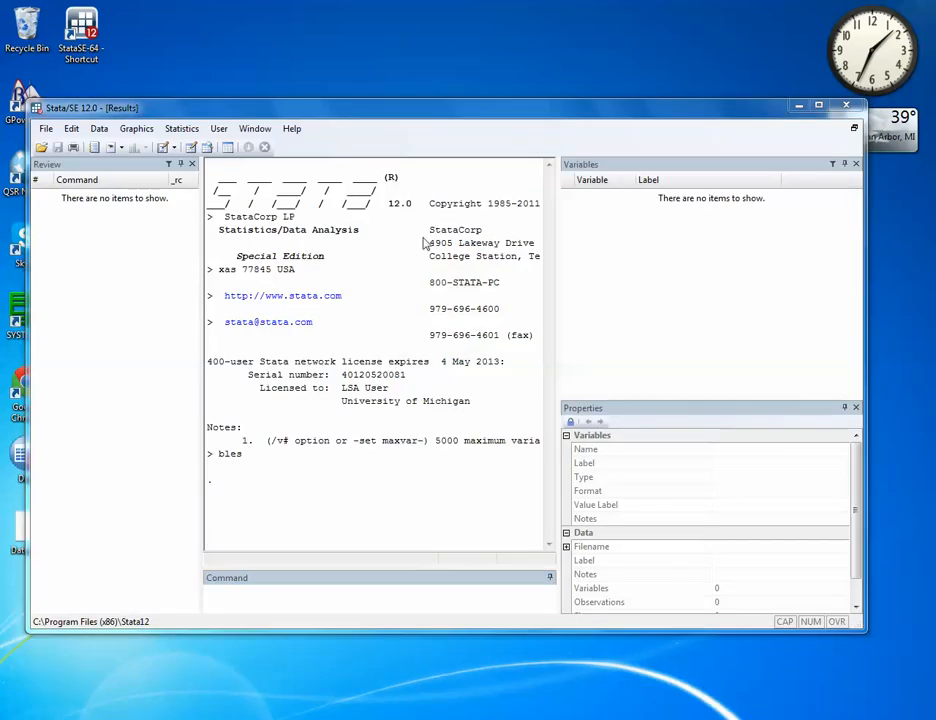
{"action": "left_click", "coordinate": [818, 104]}
{"action": "left_click_drag", "start_coordinate": [633, 428], "coordinate": [726, 428]}
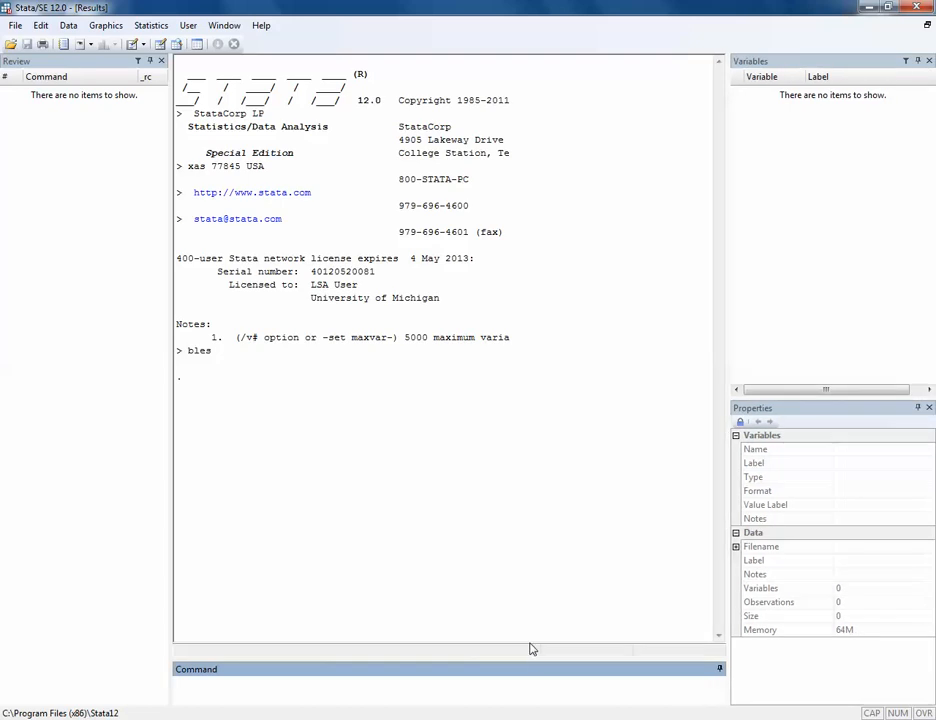
{"action": "left_click_drag", "start_coordinate": [528, 659], "coordinate": [522, 464]}
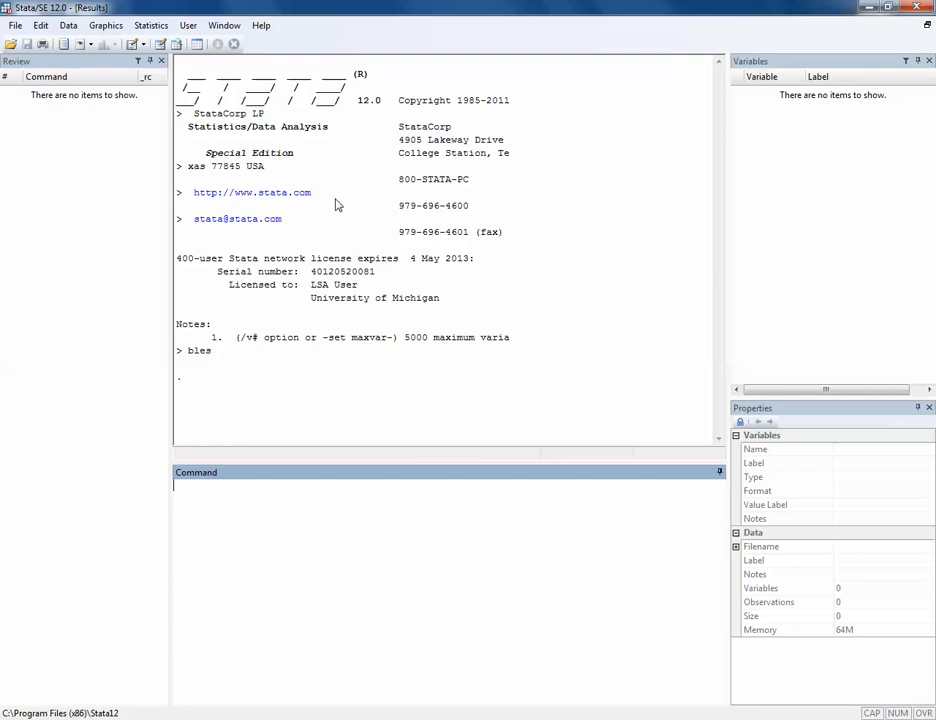
Open the Data.dta dataset from the Desktop
{"action": "left_click", "coordinate": [16, 26]}
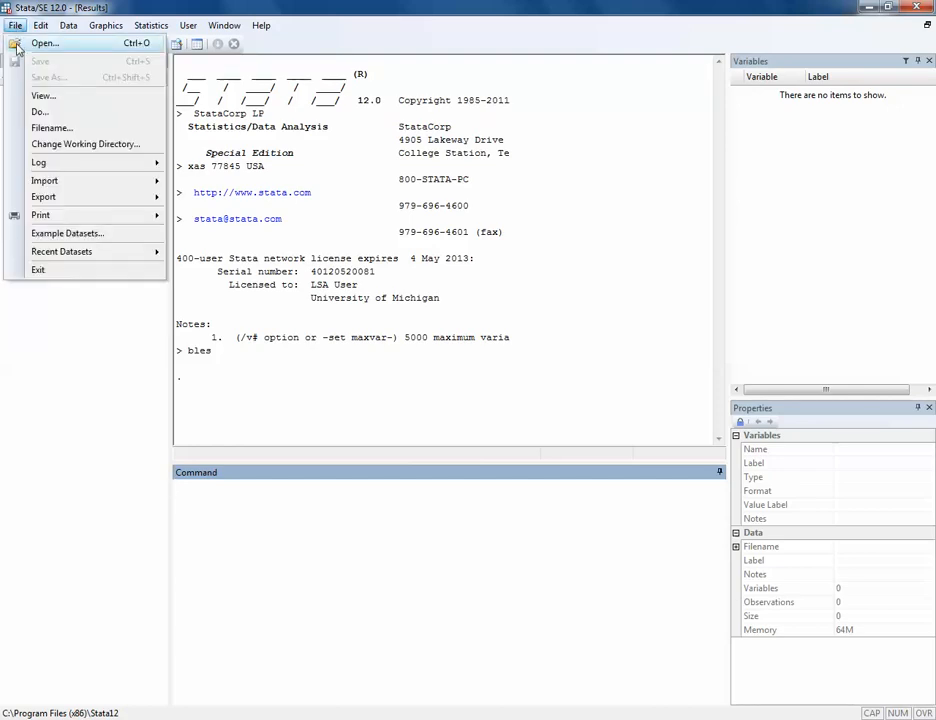
{"action": "left_click", "coordinate": [16, 27]}
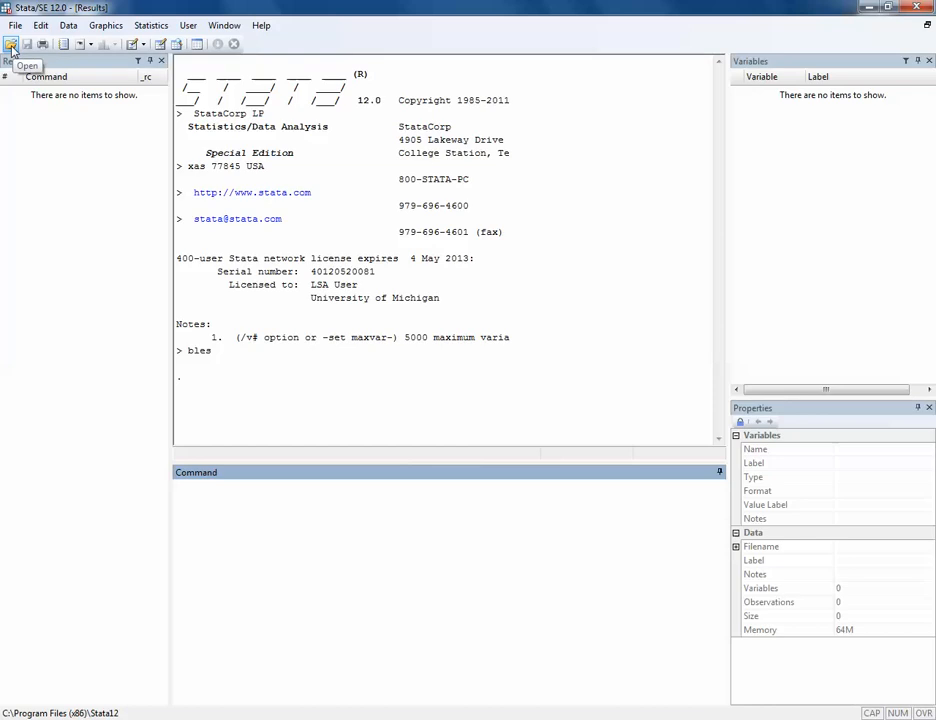
{"action": "left_click", "coordinate": [11, 45]}
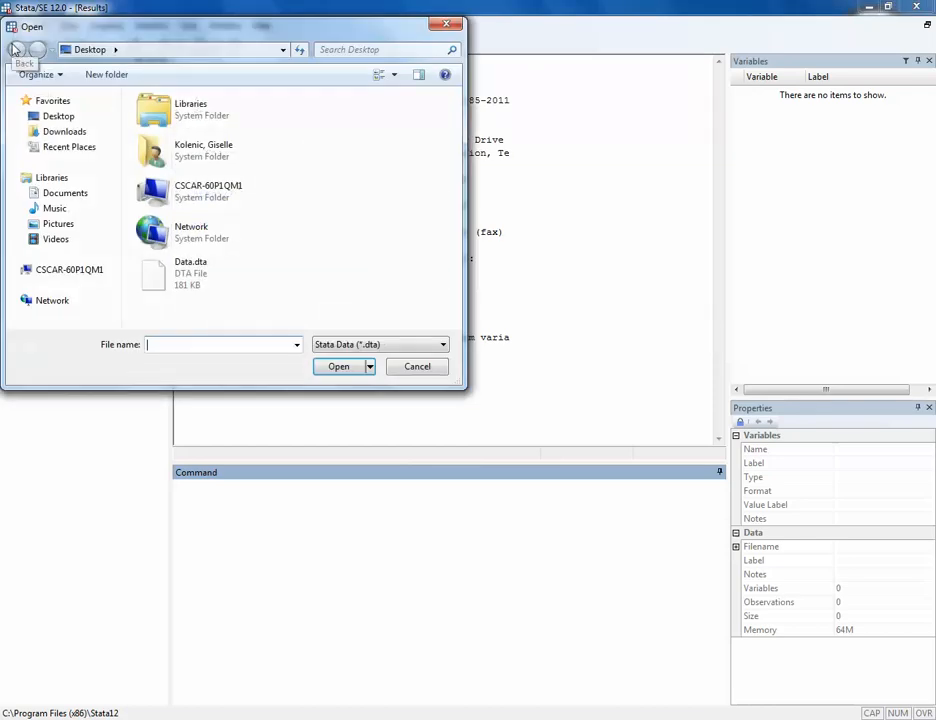
{"action": "left_click", "coordinate": [185, 282]}
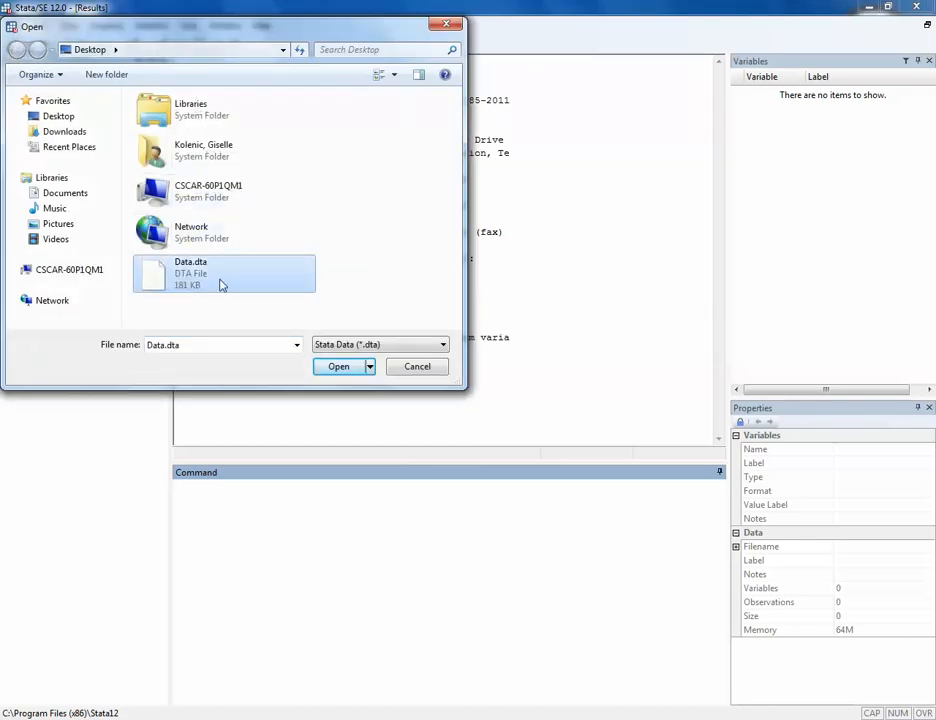
{"action": "left_click", "coordinate": [339, 368]}
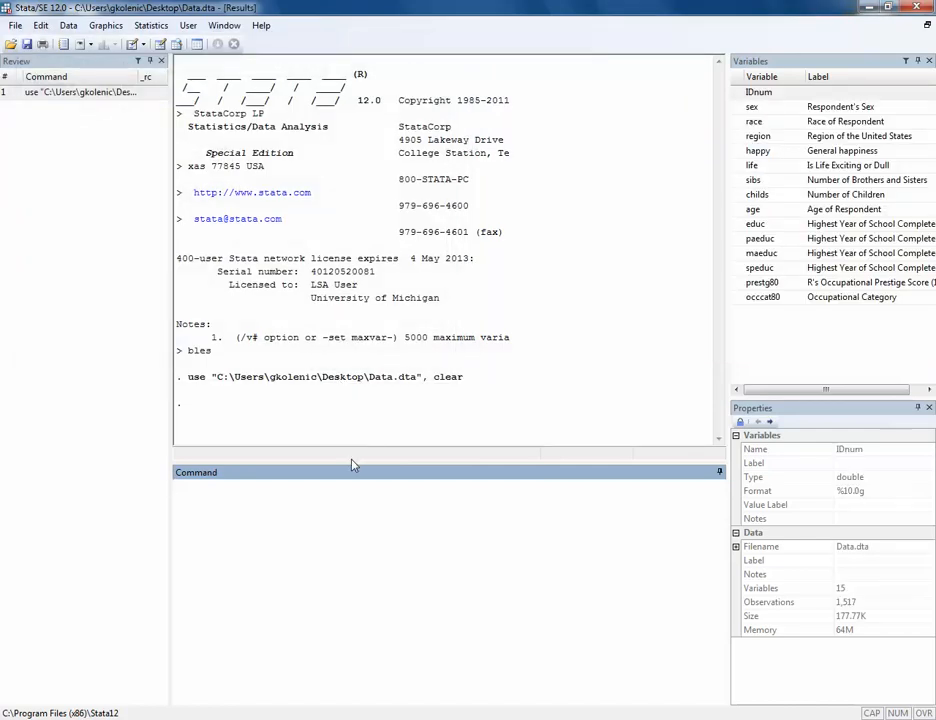
Widen the Label column of the variable list to fit the full labels and adjust the list's overall width
{"action": "left_click_drag", "start_coordinate": [729, 350], "coordinate": [593, 349]}
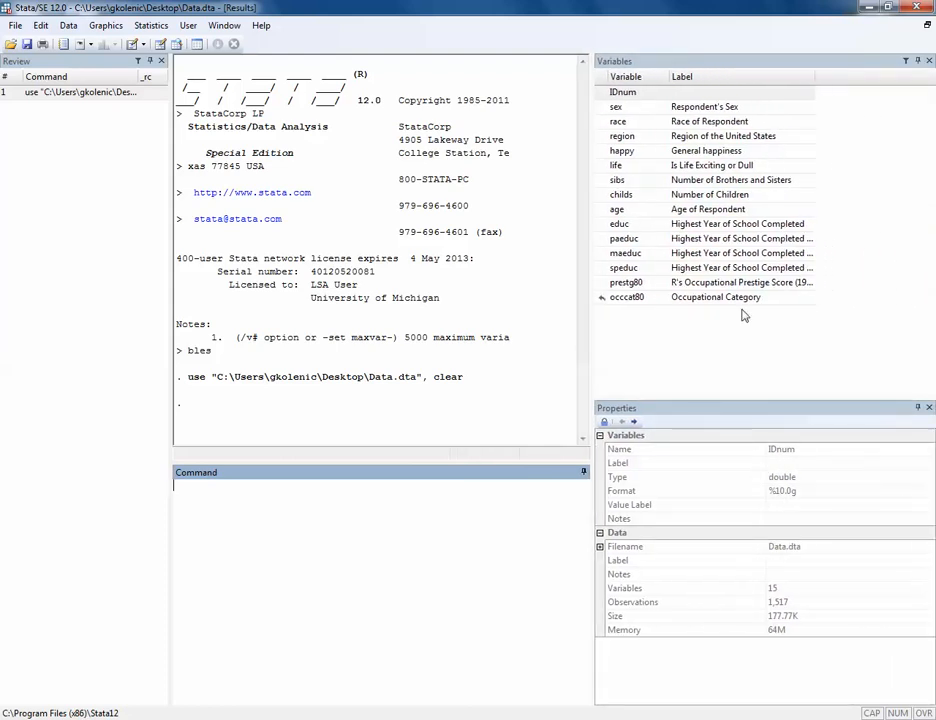
{"action": "left_click_drag", "start_coordinate": [816, 79], "coordinate": [884, 82]}
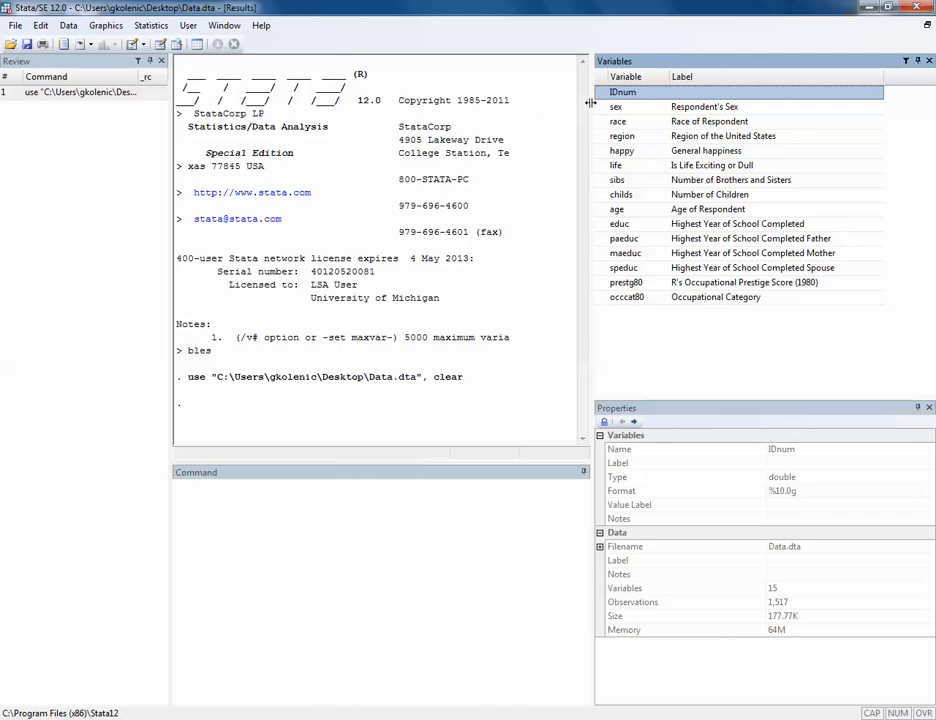
{"action": "left_click_drag", "start_coordinate": [590, 103], "coordinate": [693, 103]}
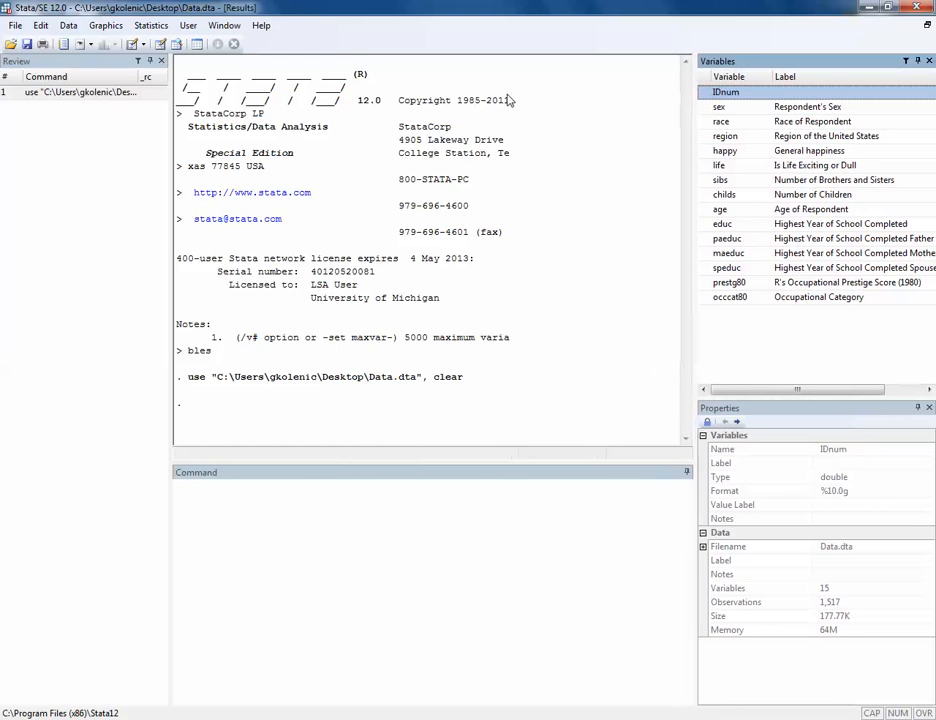
Open the dataset in the Data Editor, hide all value labels and look through the numeric codes of the variables
{"action": "left_click", "coordinate": [160, 47]}
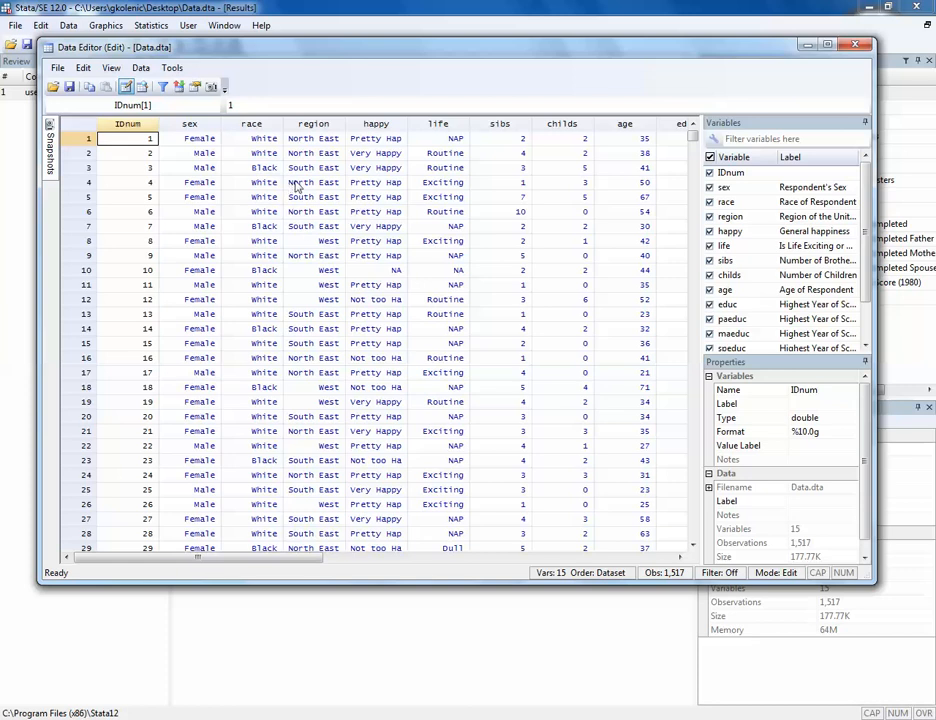
{"action": "left_click_drag", "start_coordinate": [320, 562], "coordinate": [521, 563]}
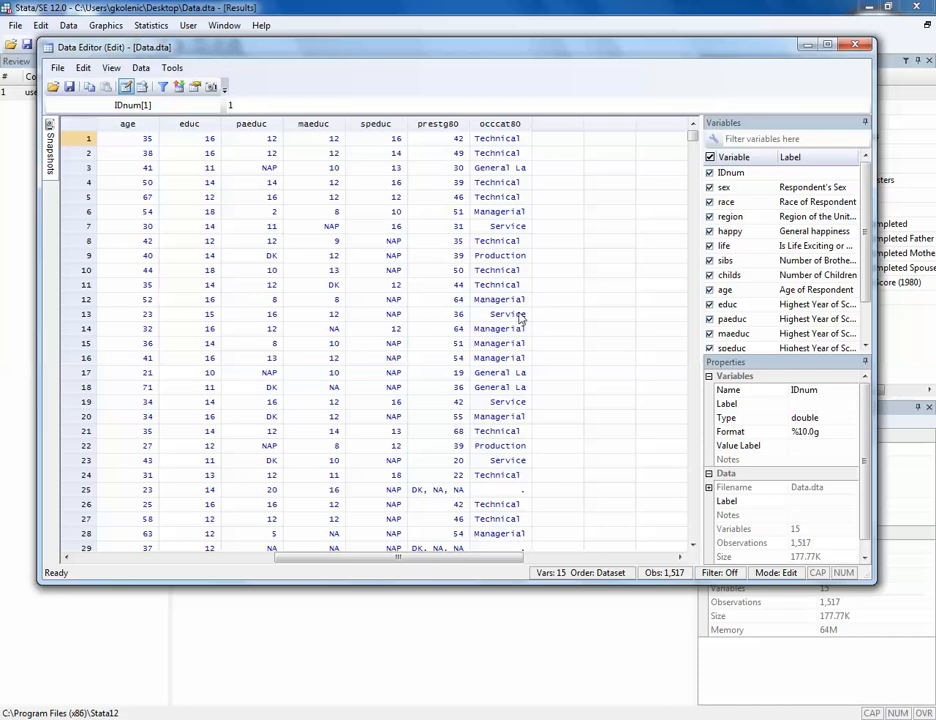
{"action": "right_click", "coordinate": [303, 245]}
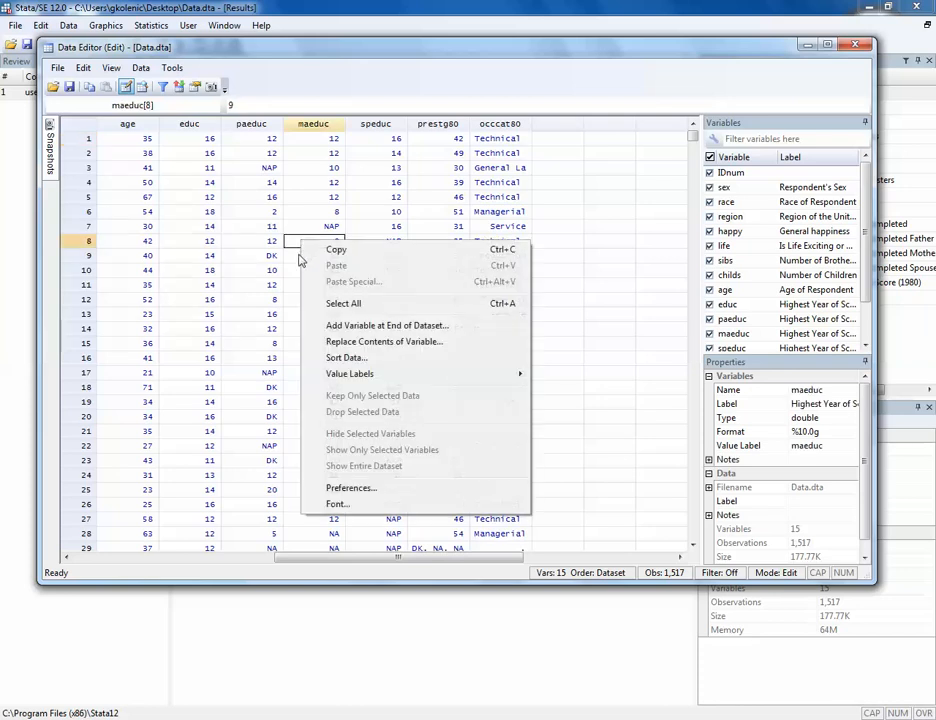
{"action": "mouse_move", "coordinate": [366, 376]}
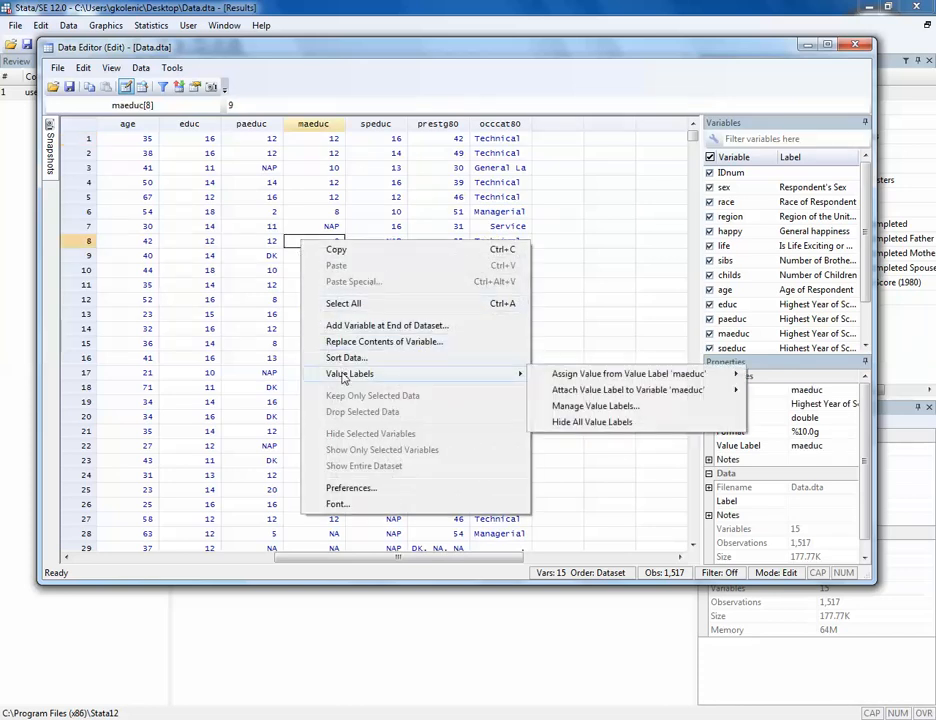
{"action": "left_click", "coordinate": [561, 422]}
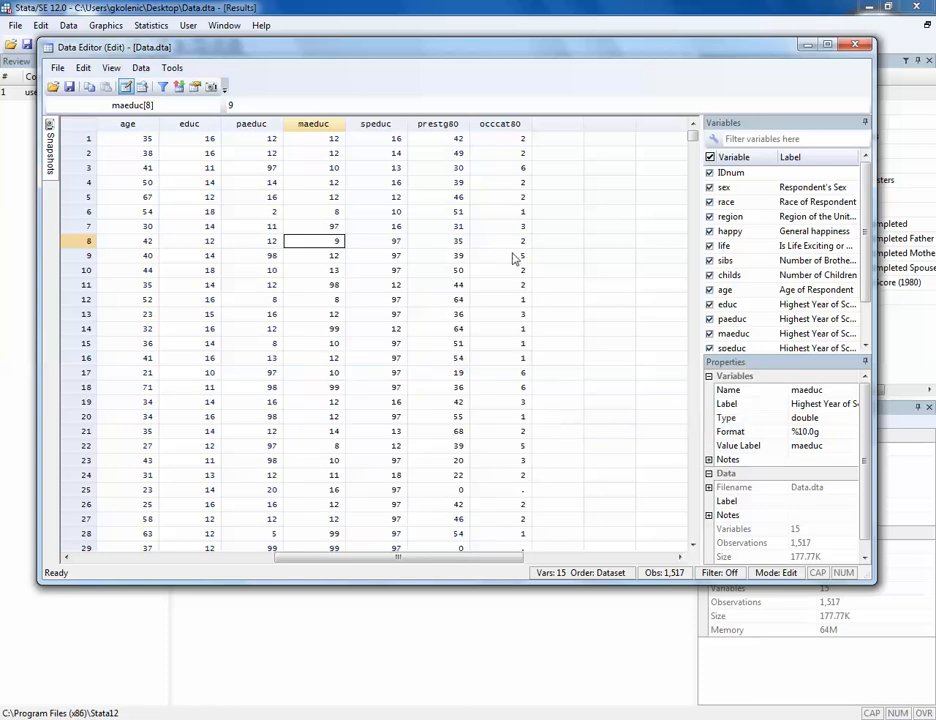
{"action": "scroll", "coordinate": [507, 170], "scroll_direction": "down", "scroll_amount": 5}
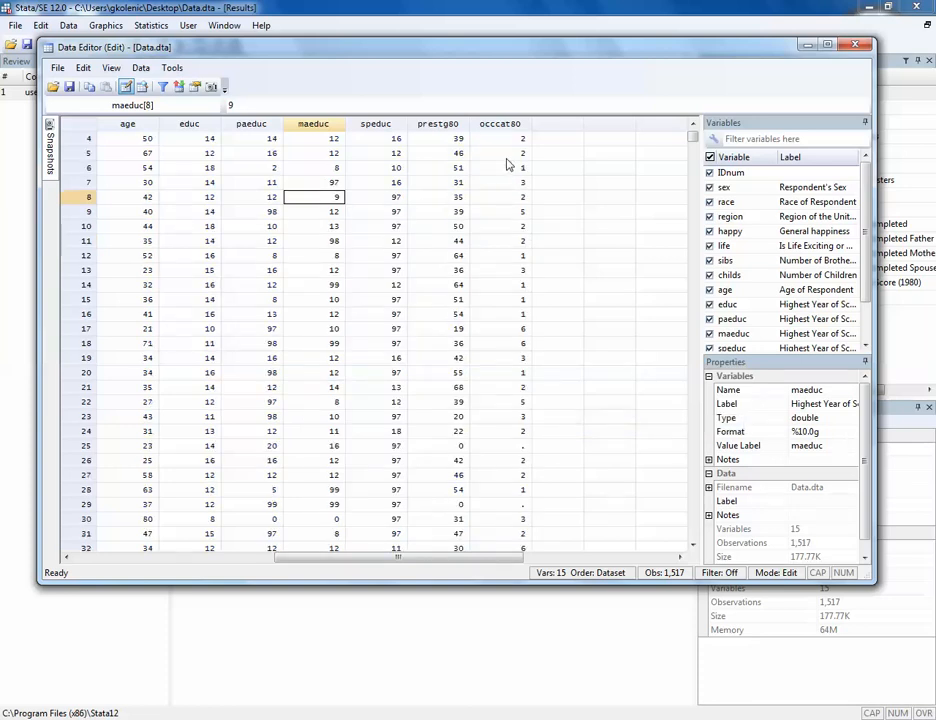
{"action": "scroll", "coordinate": [500, 240], "scroll_direction": "up", "scroll_amount": 5}
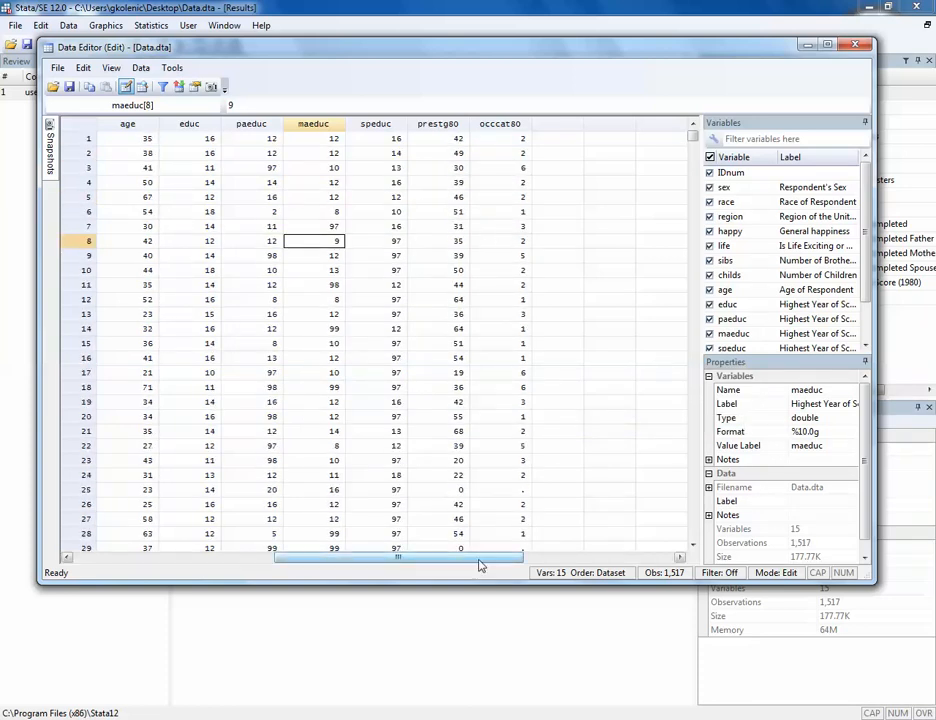
{"action": "left_click_drag", "start_coordinate": [476, 564], "coordinate": [259, 562]}
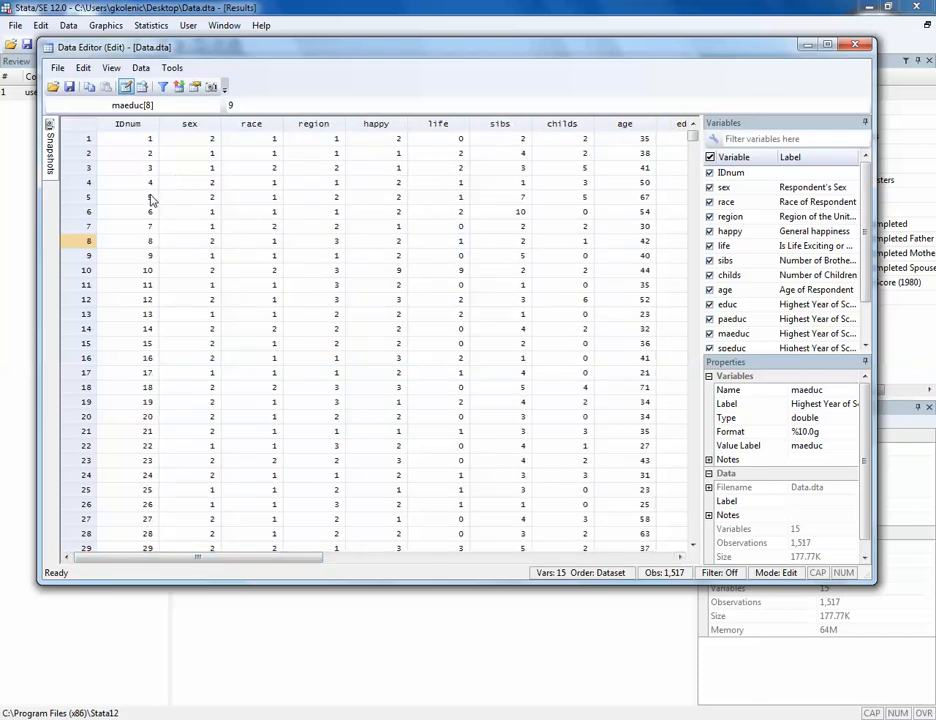
Show the value labels again in the Data Editor
{"action": "right_click", "coordinate": [248, 244]}
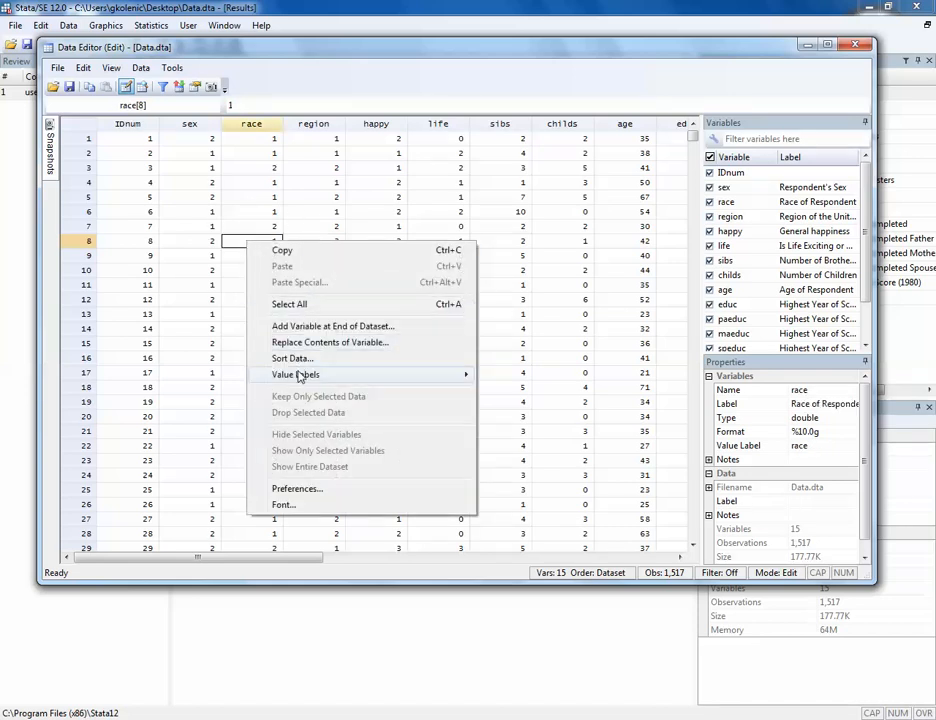
{"action": "mouse_move", "coordinate": [305, 375]}
{"action": "left_click", "coordinate": [527, 422]}
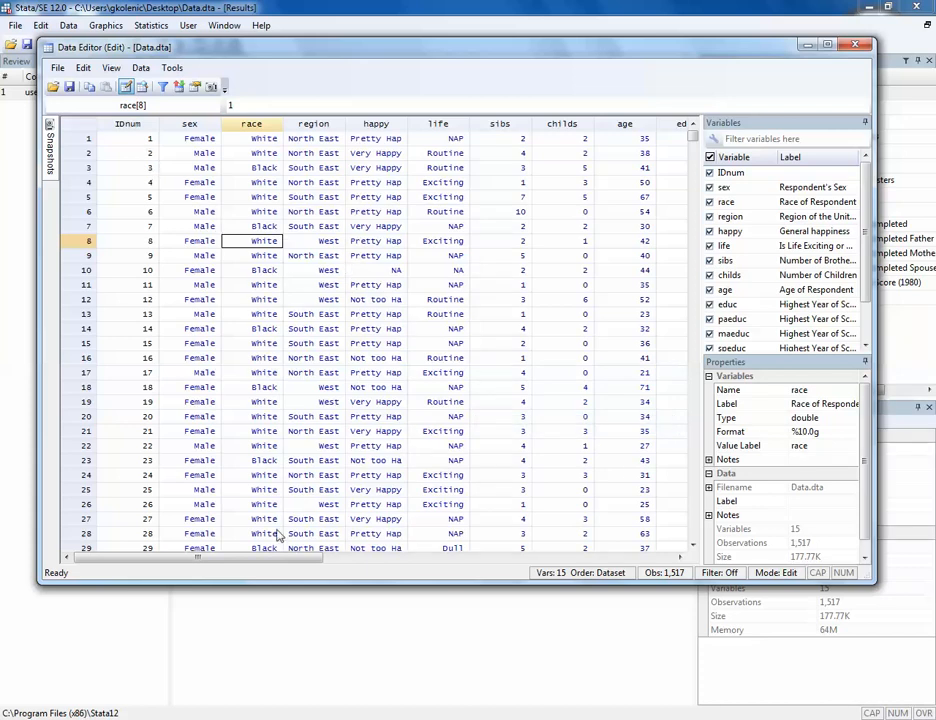
{"action": "left_click_drag", "start_coordinate": [313, 560], "coordinate": [268, 546]}
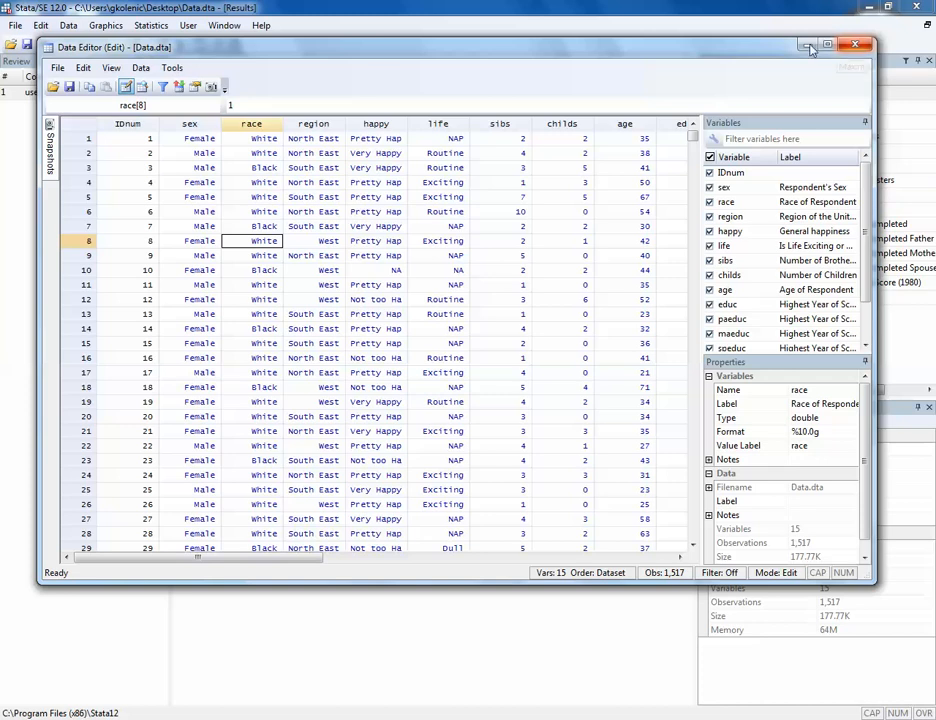
Move the Data Editor lower, bring the education variables into view and hide all value labels
{"action": "left_click_drag", "start_coordinate": [750, 53], "coordinate": [742, 103]}
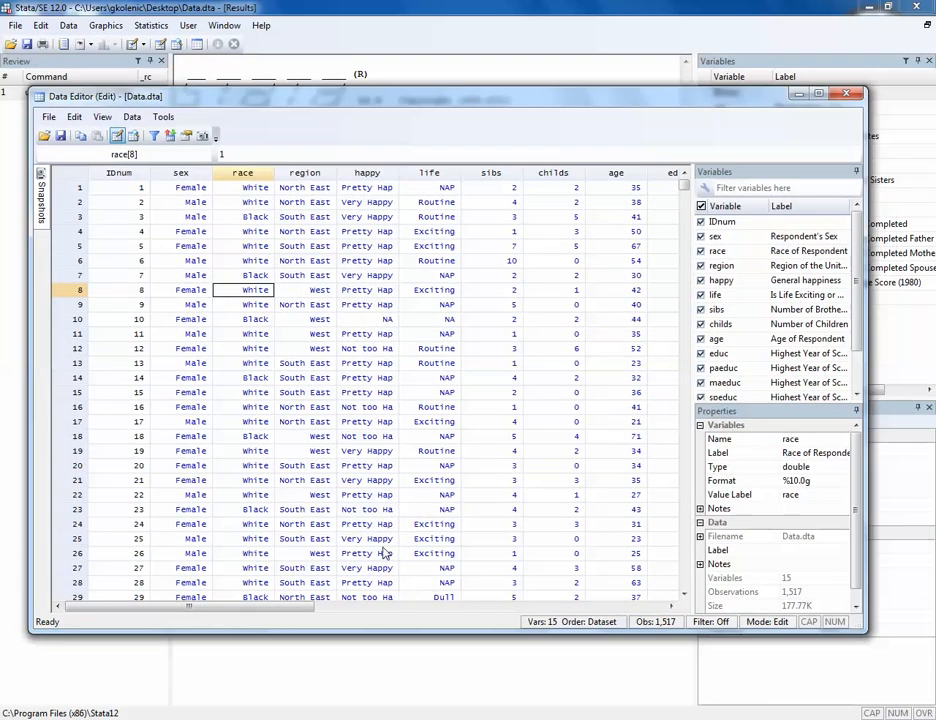
{"action": "left_click_drag", "start_coordinate": [307, 608], "coordinate": [432, 612]}
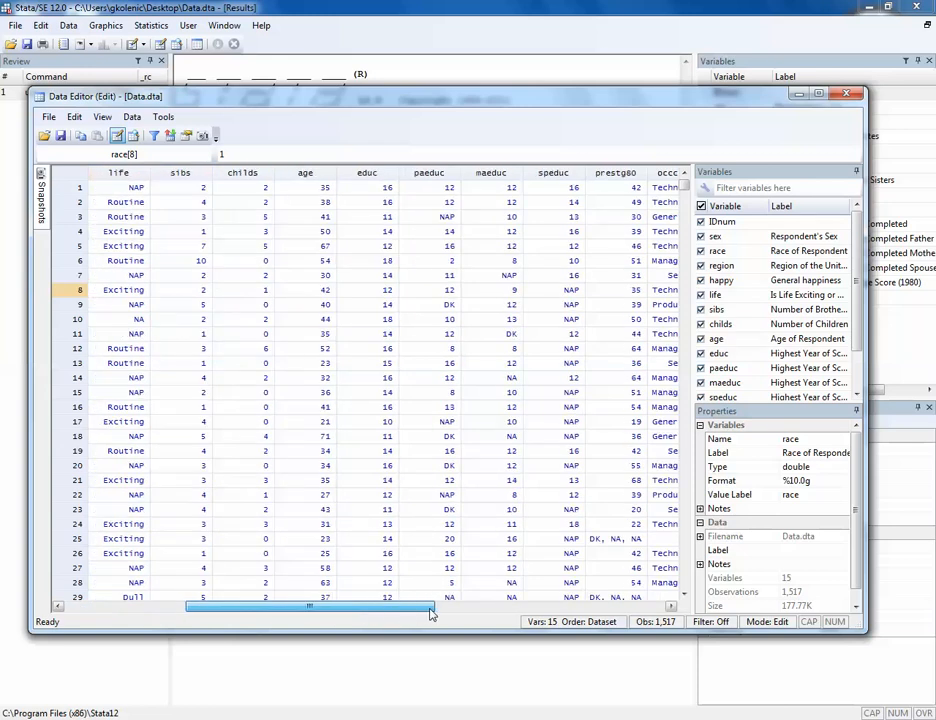
{"action": "right_click", "coordinate": [445, 276]}
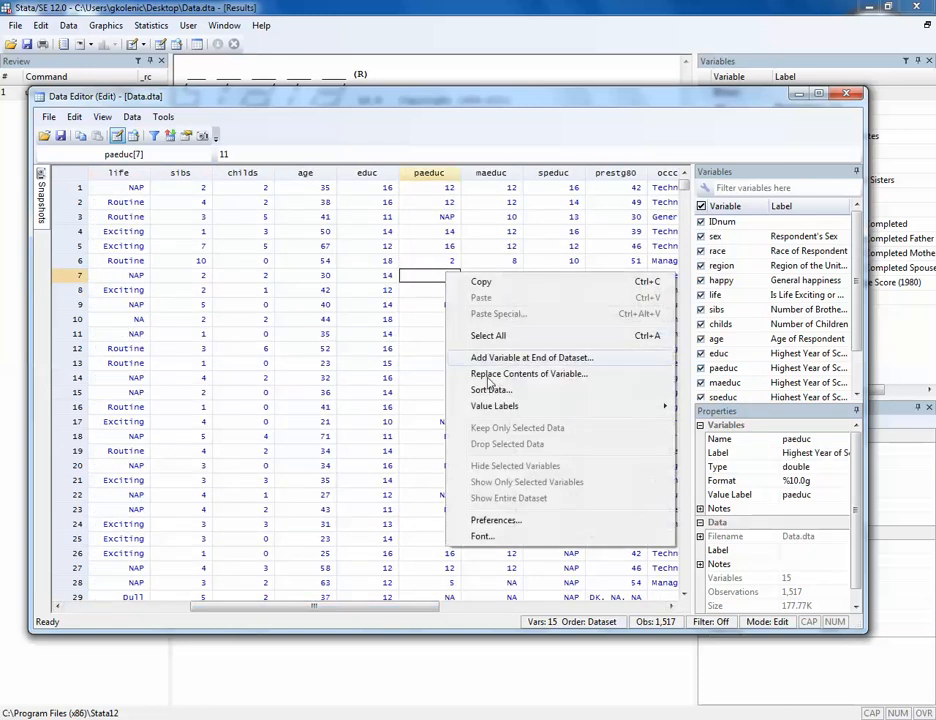
{"action": "mouse_move", "coordinate": [500, 406]}
{"action": "left_click", "coordinate": [736, 454]}
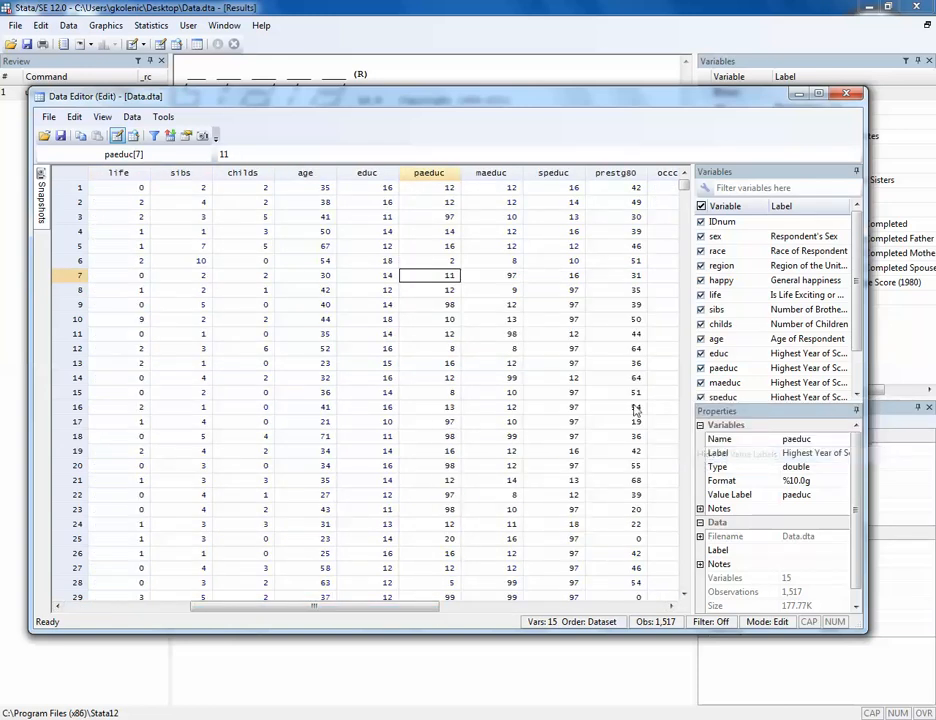
Examine the numeric codes of individual cases in the paeduc and maeduc columns for missing-value codes such as 97 and 98
{"action": "left_click", "coordinate": [436, 305]}
{"action": "left_click", "coordinate": [480, 276]}
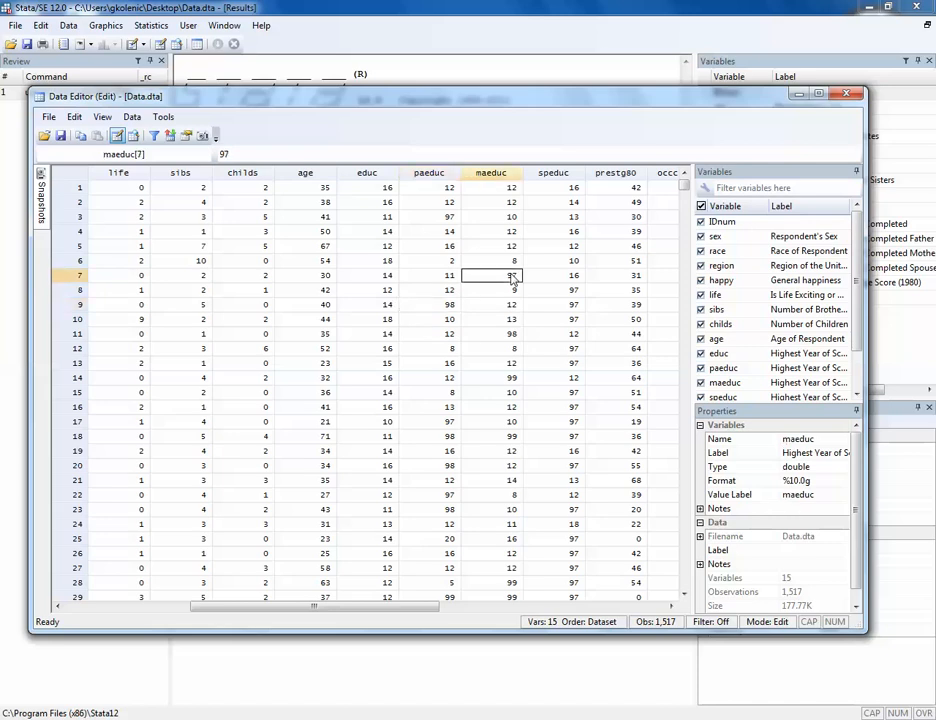
{"action": "left_click", "coordinate": [449, 220]}
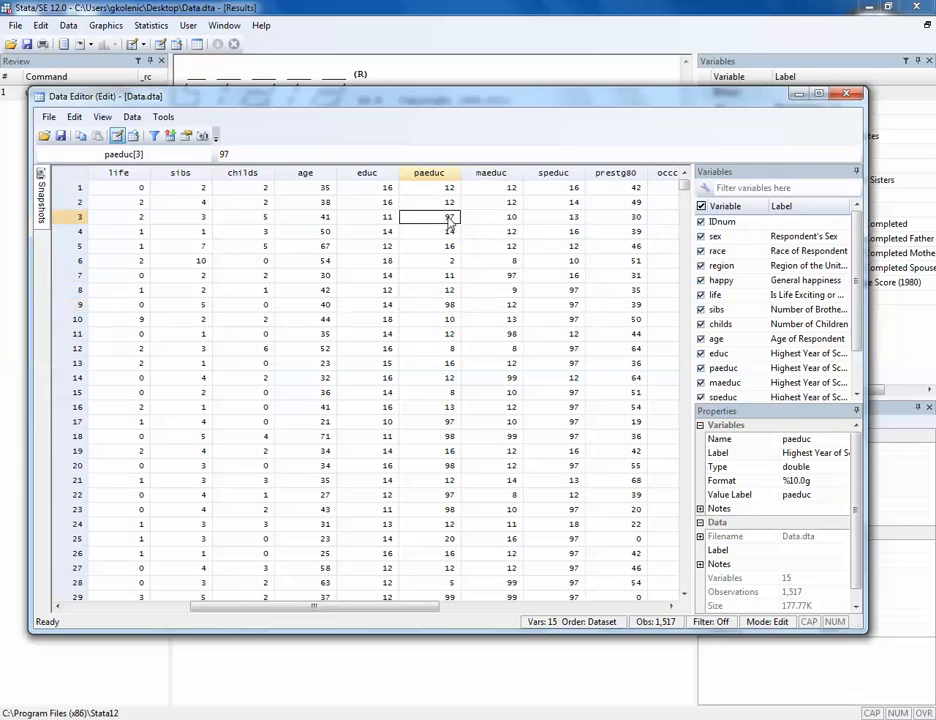
{"action": "left_click", "coordinate": [446, 303]}
{"action": "left_click", "coordinate": [505, 275]}
{"action": "left_click", "coordinate": [444, 218]}
{"action": "left_click", "coordinate": [437, 306]}
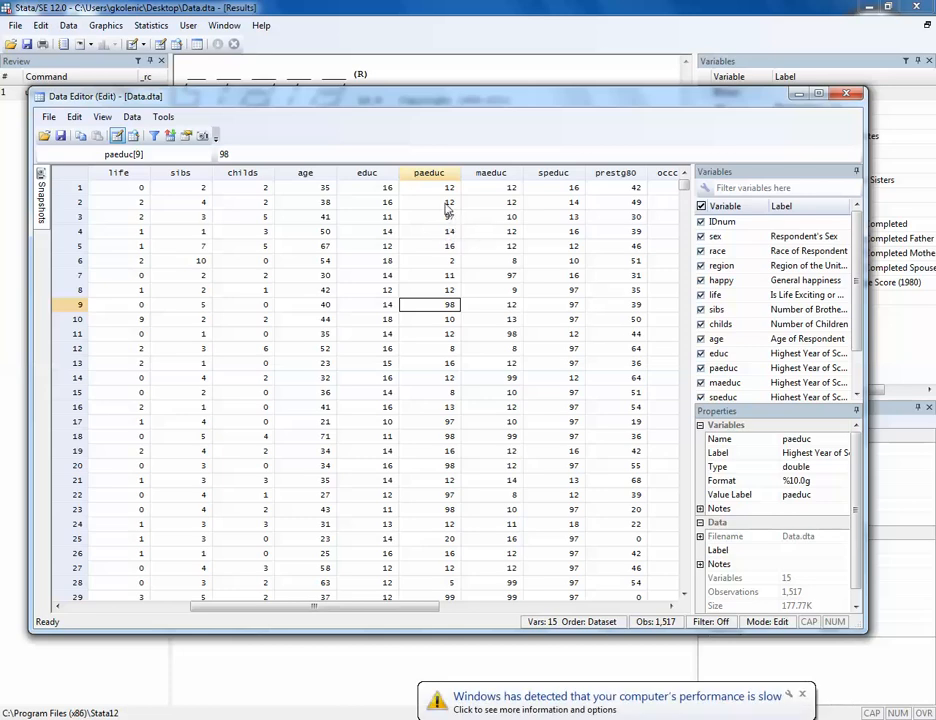
{"action": "left_click", "coordinate": [450, 203]}
{"action": "left_click", "coordinate": [450, 274]}
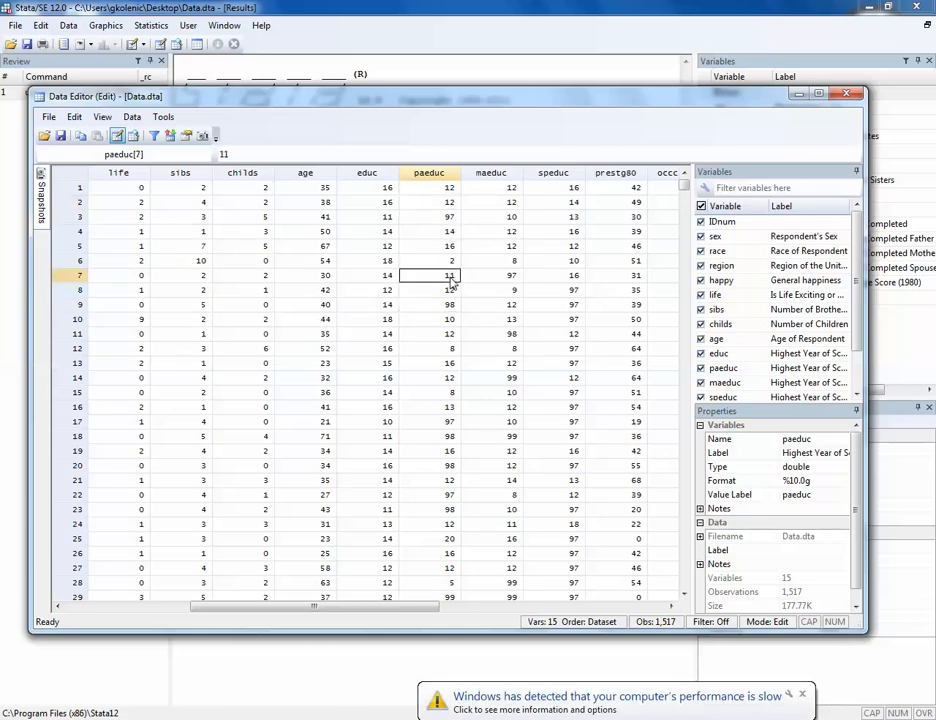
Close the Data Editor, dismiss the Windows performance notification and return to the command area
{"action": "left_click", "coordinate": [841, 93]}
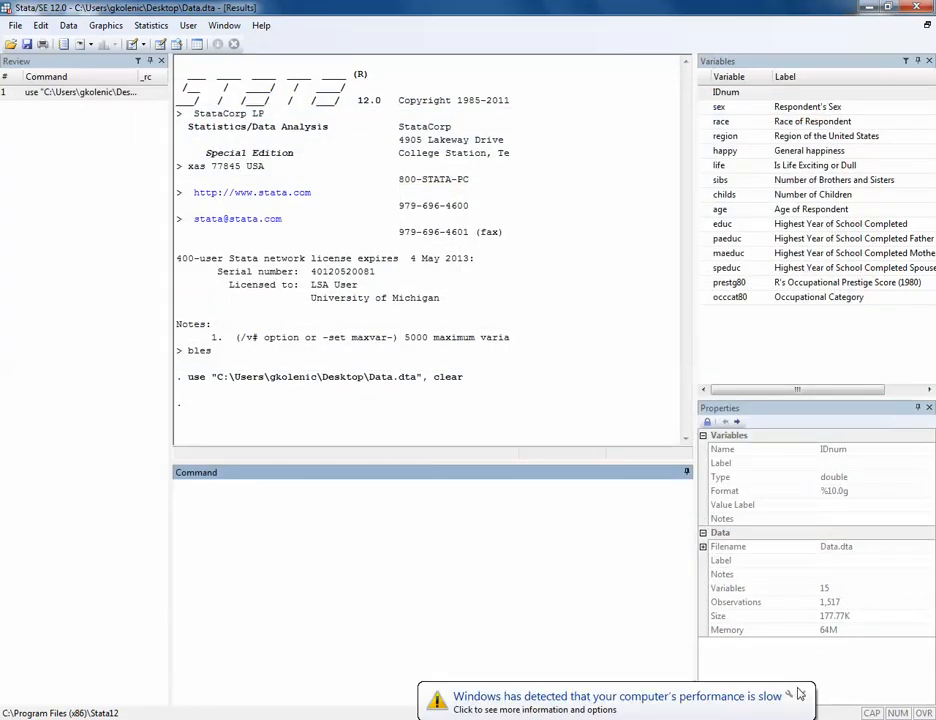
{"action": "left_click", "coordinate": [802, 695]}
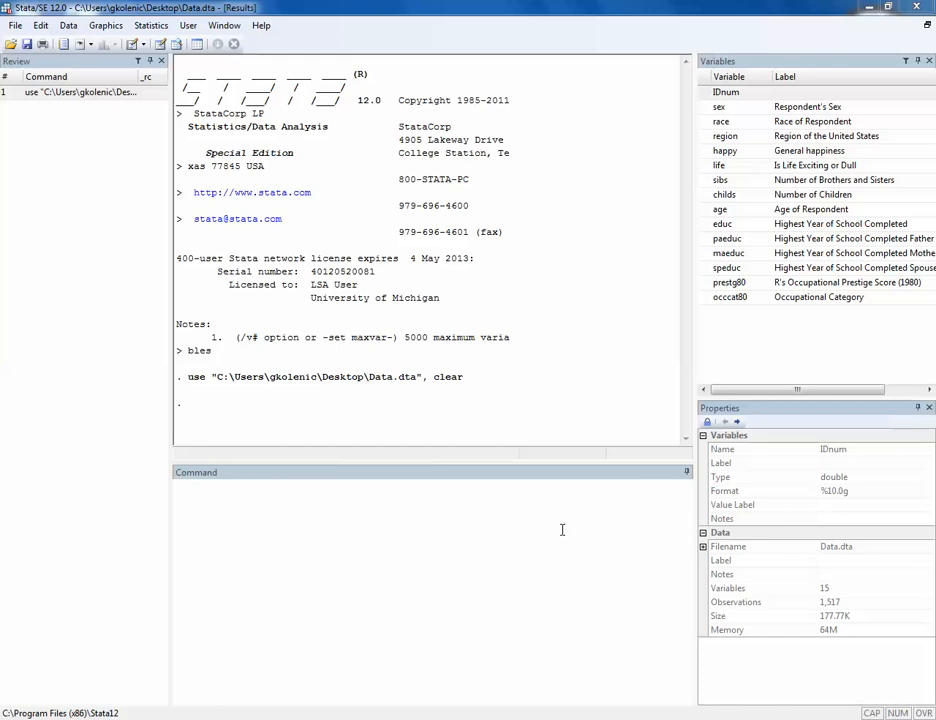
{"action": "left_click", "coordinate": [562, 530]}
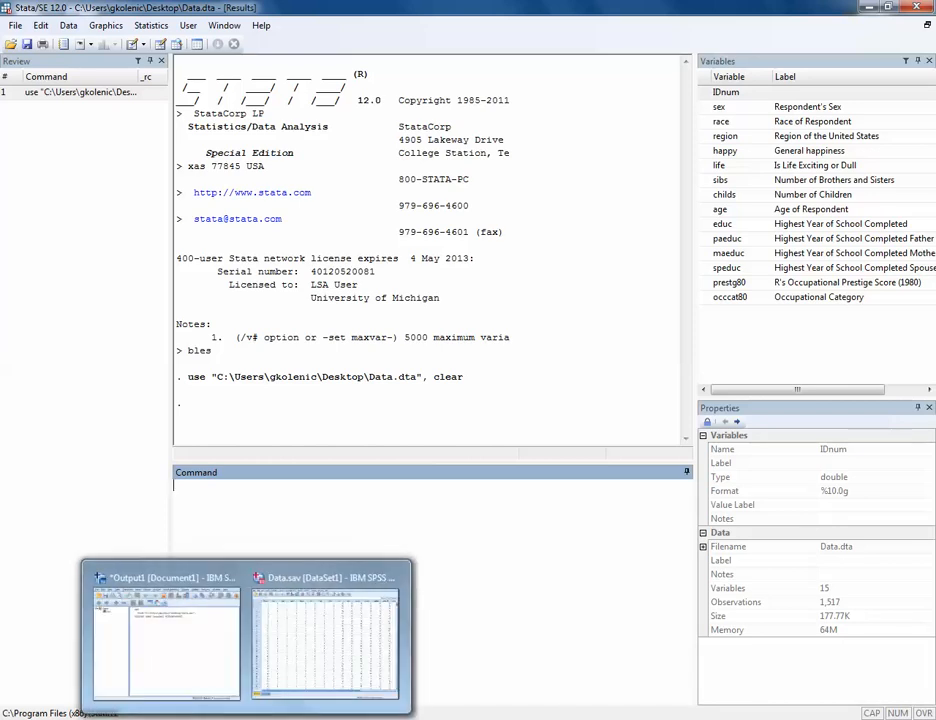
Switch to the Data.sav dataset in SPSS, show its variable definitions and restore the window to a smaller size
{"action": "left_click", "coordinate": [286, 672]}
{"action": "left_click", "coordinate": [101, 693]}
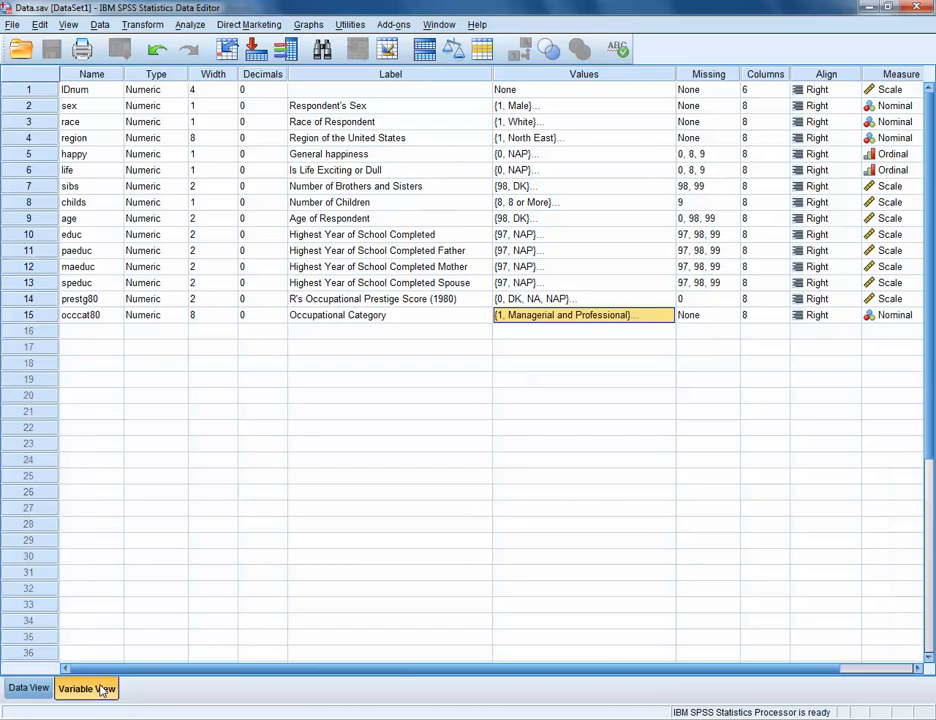
{"action": "left_click", "coordinate": [889, 7]}
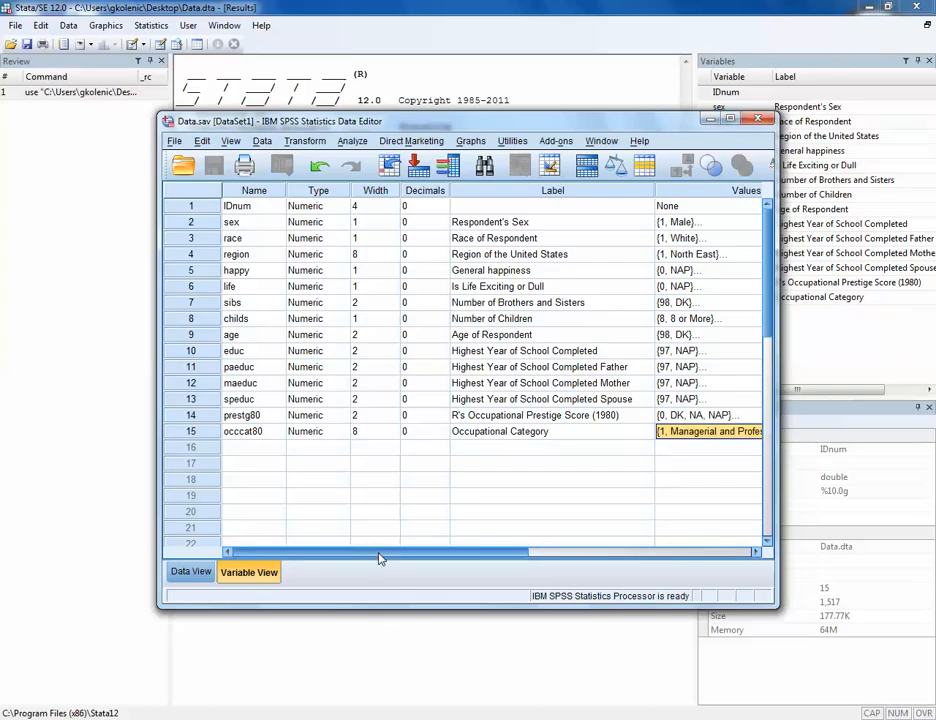
Narrow the Label and Values columns to reveal the Missing column, and inspect the missing value definition of happy
{"action": "left_click_drag", "start_coordinate": [655, 190], "coordinate": [492, 190]}
{"action": "left_click_drag", "start_coordinate": [677, 190], "coordinate": [568, 190]}
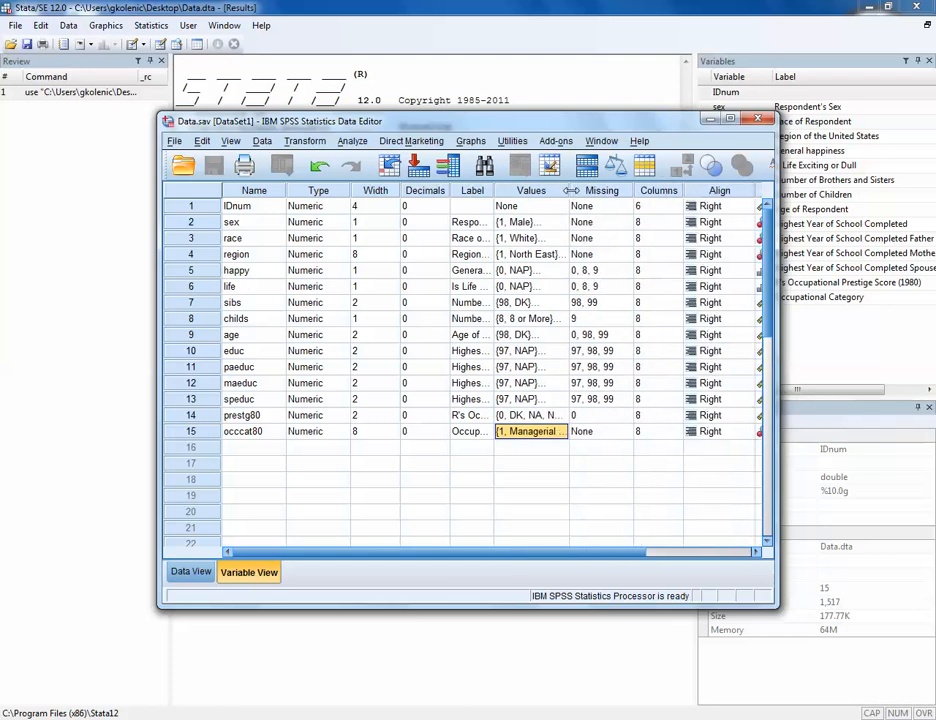
{"action": "left_click", "coordinate": [619, 273]}
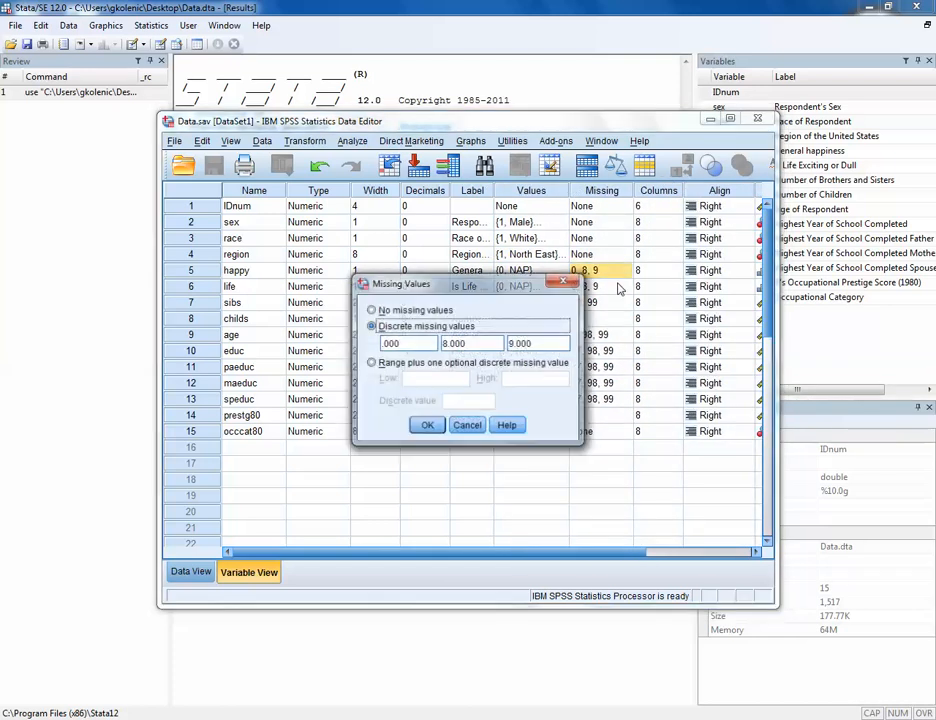
{"action": "left_click", "coordinate": [563, 281]}
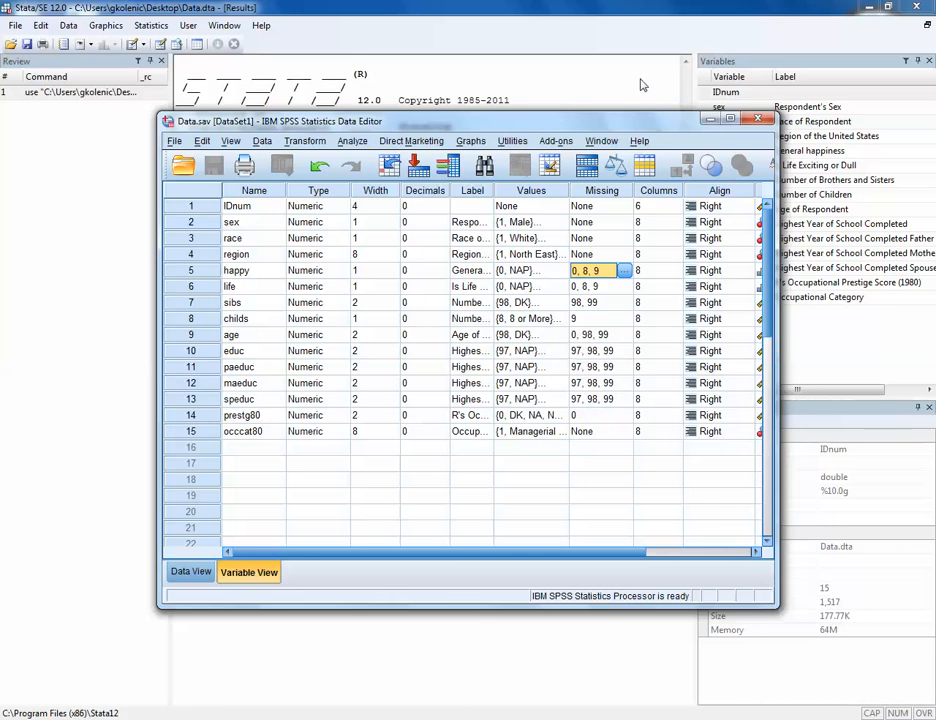
Arrange the SPSS and Stata windows so the Missing column shows above Stata, and shrink Stata's command area to enlarge the results
{"action": "left_click_drag", "start_coordinate": [604, 119], "coordinate": [457, 18]}
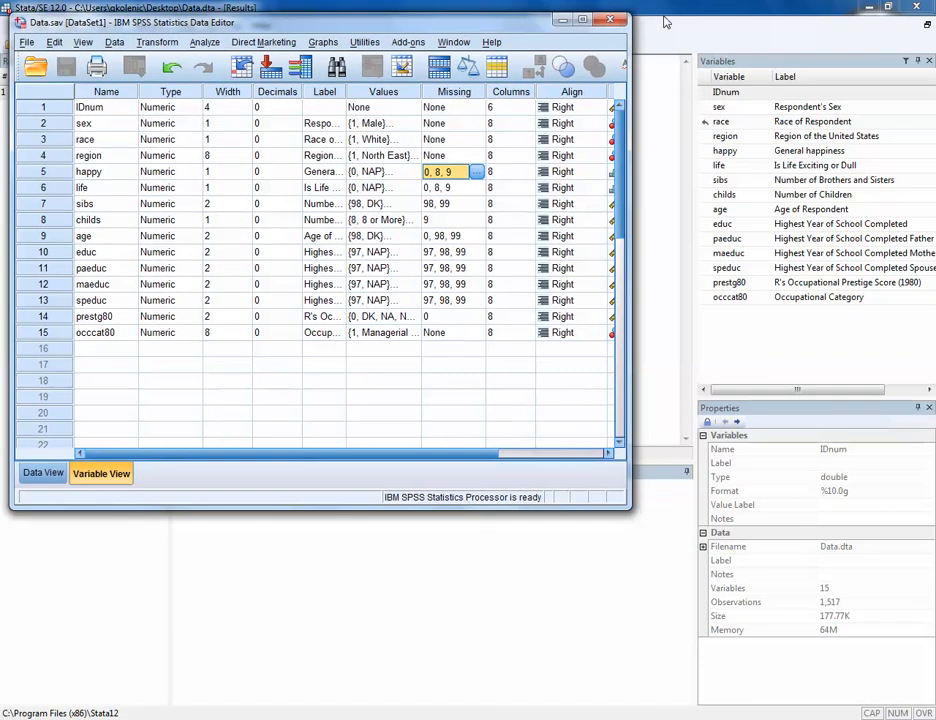
{"action": "left_click", "coordinate": [673, 13]}
{"action": "left_click", "coordinate": [893, 7]}
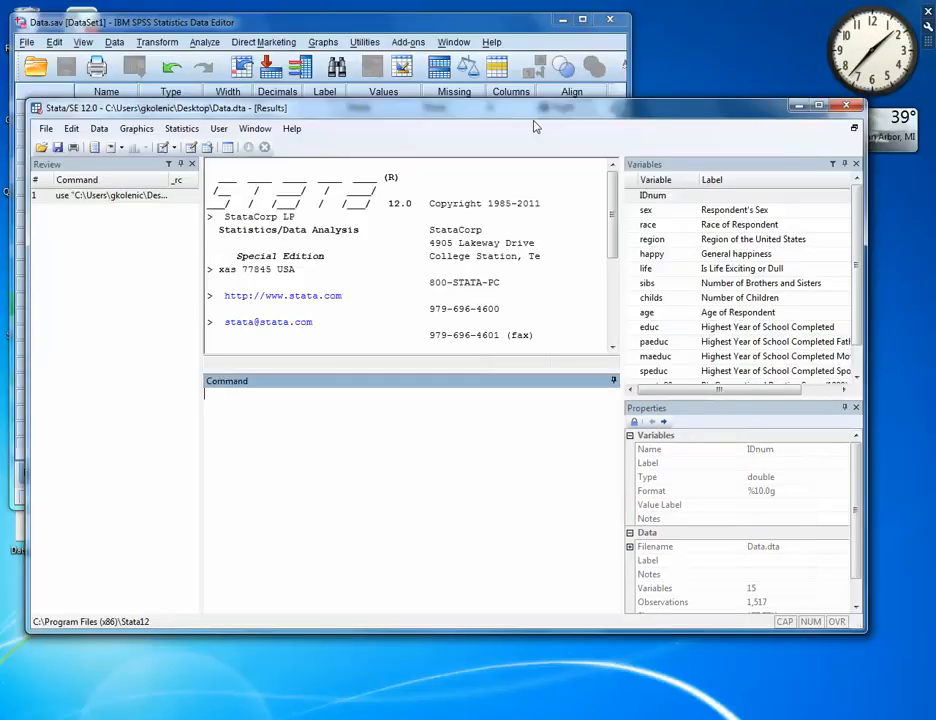
{"action": "left_click_drag", "start_coordinate": [528, 108], "coordinate": [564, 170]}
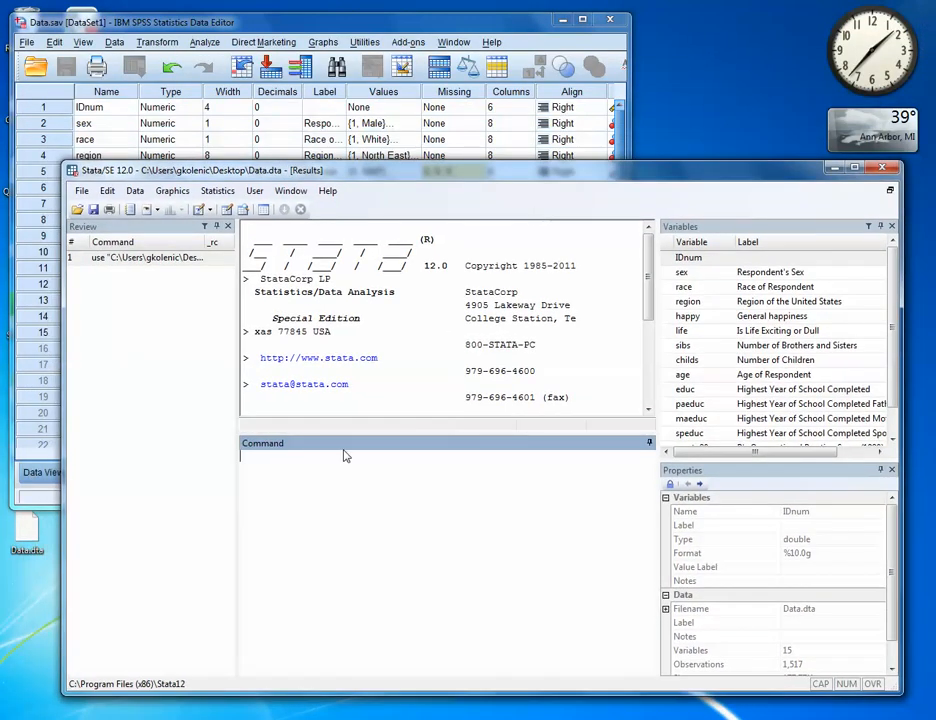
{"action": "left_click_drag", "start_coordinate": [396, 164], "coordinate": [396, 302]}
{"action": "left_click_drag", "start_coordinate": [588, 436], "coordinate": [577, 629]}
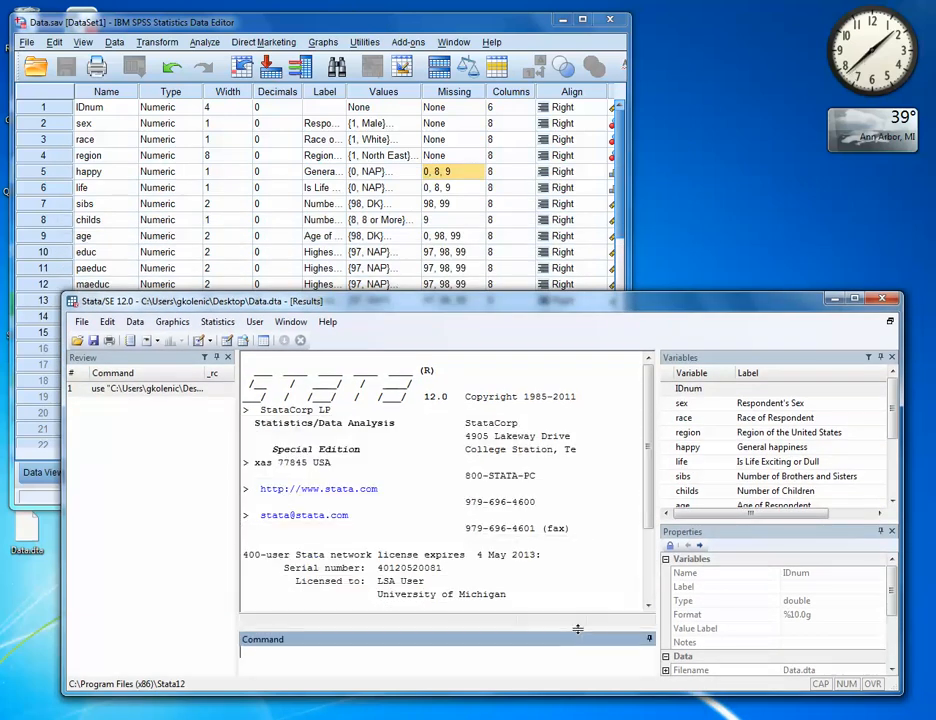
{"action": "left_click_drag", "start_coordinate": [525, 311], "coordinate": [526, 282]}
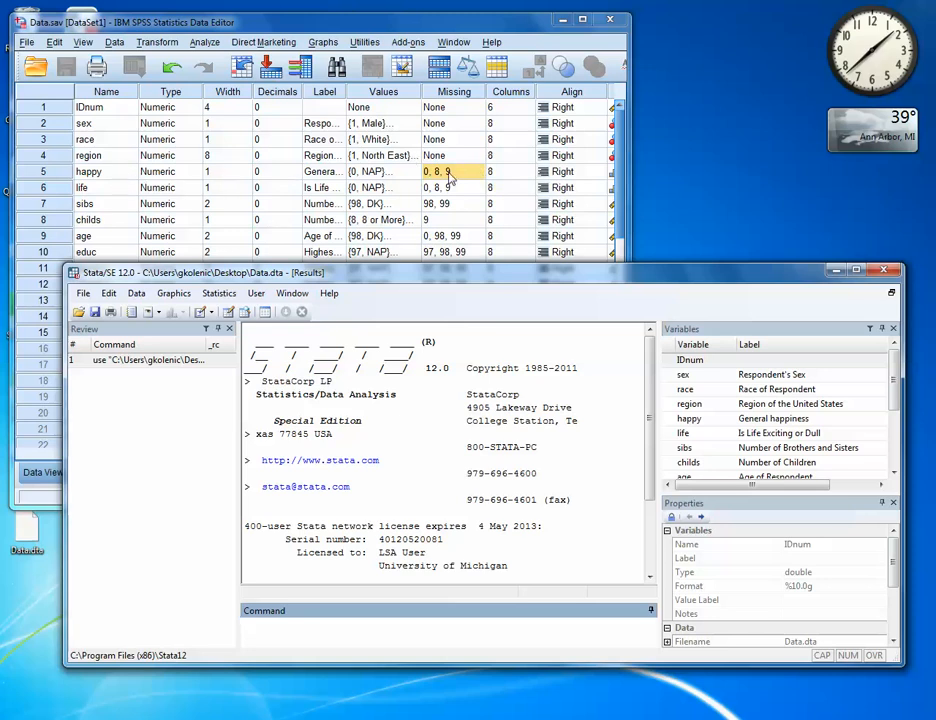
Check the missing codes in SPSS and run mvdecode happy life, mv(0 8 9) in Stata
{"action": "left_click", "coordinate": [462, 30]}
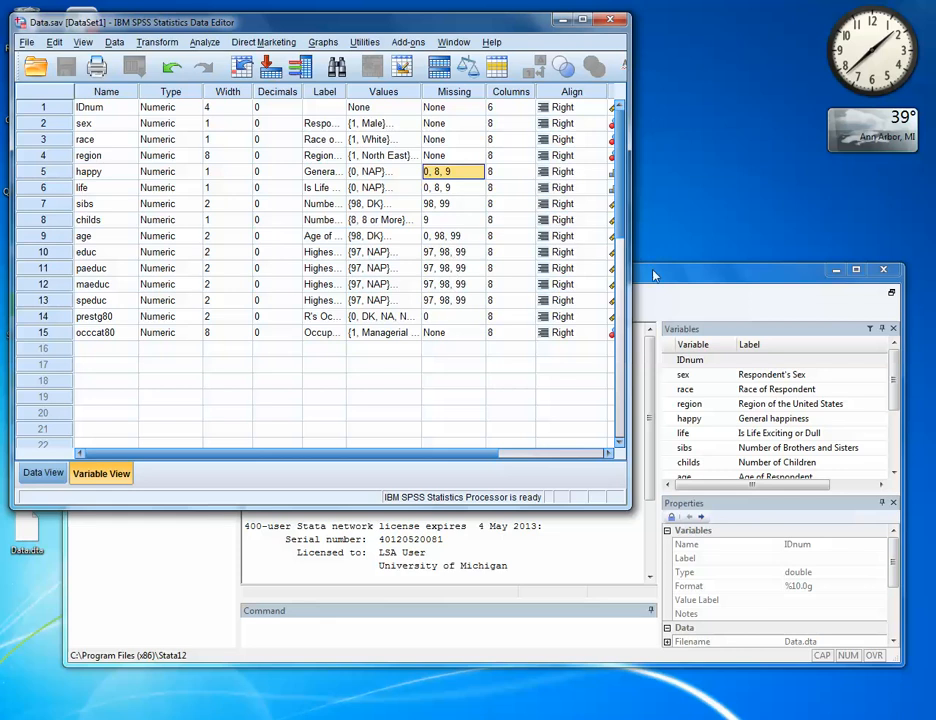
{"action": "left_click", "coordinate": [435, 657]}
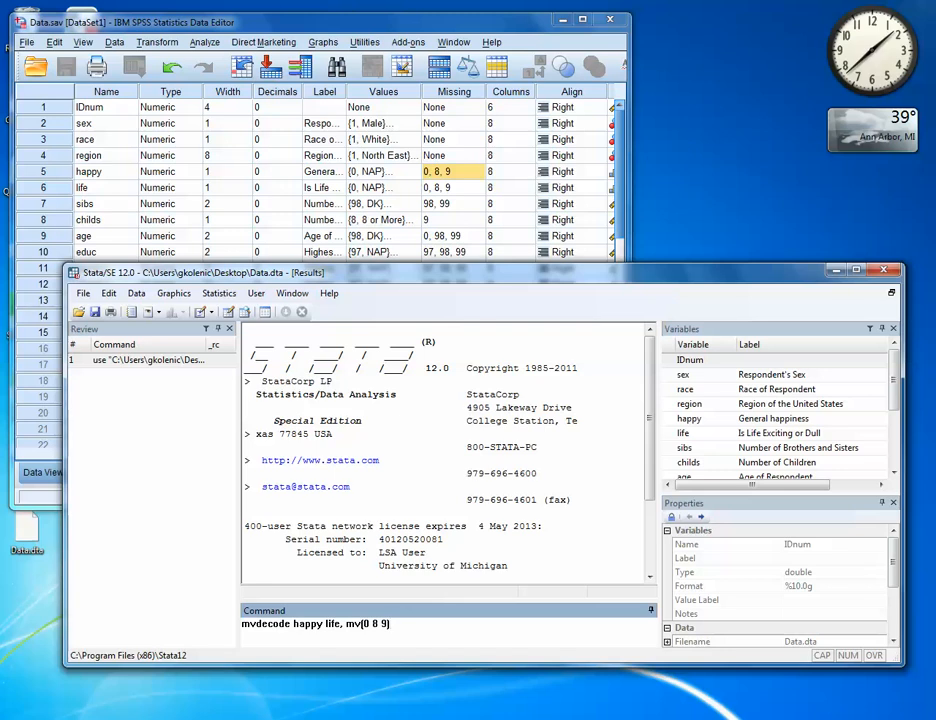
{"action": "key", "text": "Return"}
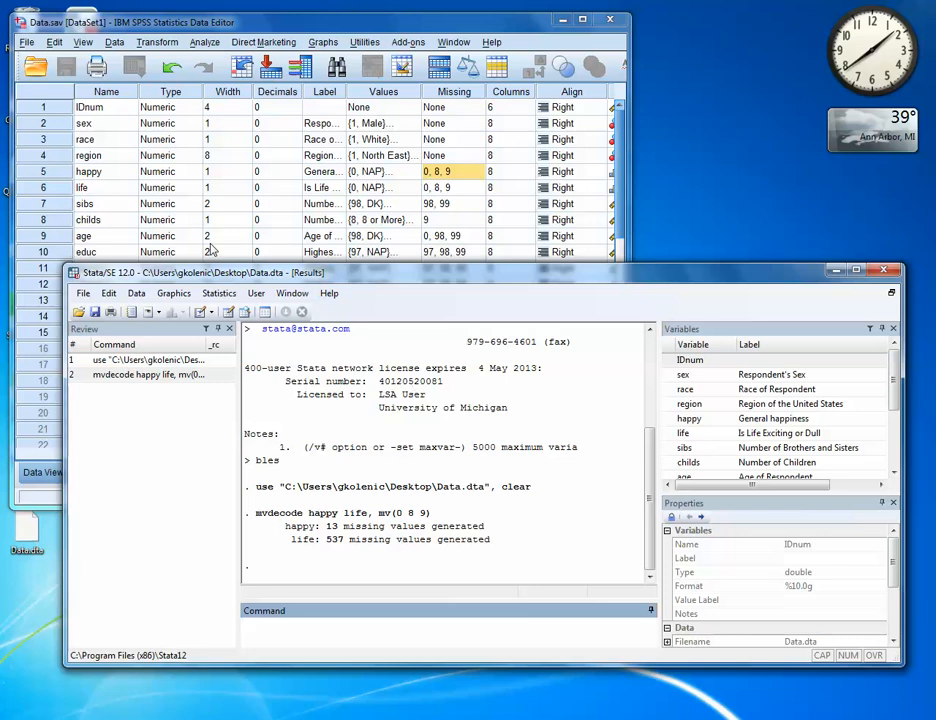
Show the case data in SPSS and examine the coded values in the happy and life columns
{"action": "double_click", "coordinate": [43, 187]}
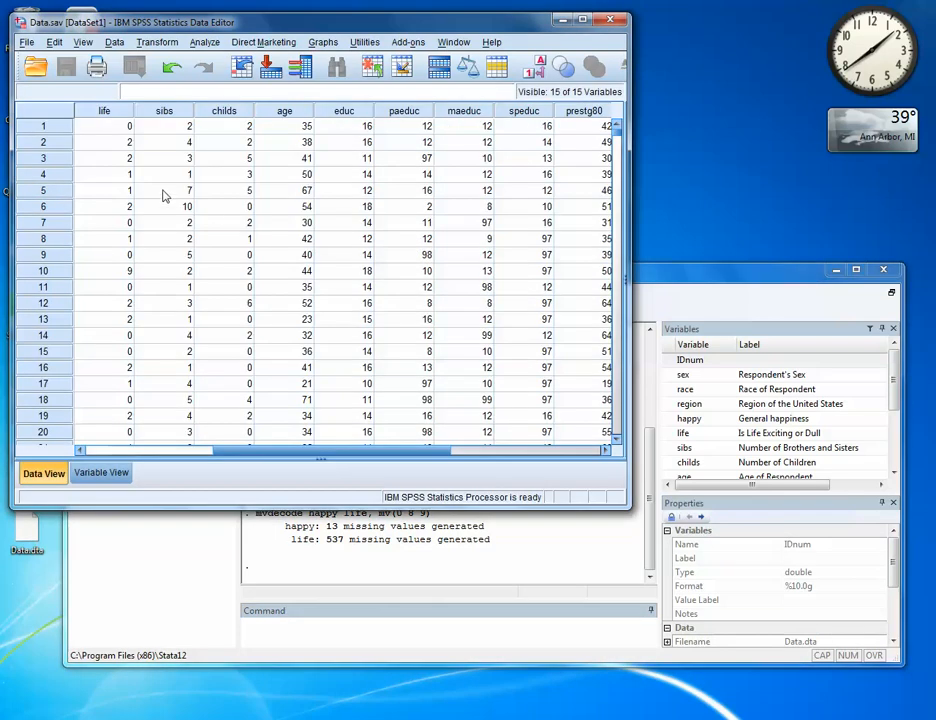
{"action": "scroll", "coordinate": [169, 187], "scroll_direction": "down", "scroll_amount": 15}
{"action": "scroll", "coordinate": [169, 189], "scroll_direction": "up", "scroll_amount": 15}
{"action": "scroll", "coordinate": [62, 332], "scroll_direction": "left", "scroll_amount": 1}
{"action": "scroll", "coordinate": [184, 186], "scroll_direction": "down", "scroll_amount": 8}
{"action": "scroll", "coordinate": [184, 197], "scroll_direction": "down", "scroll_amount": 9}
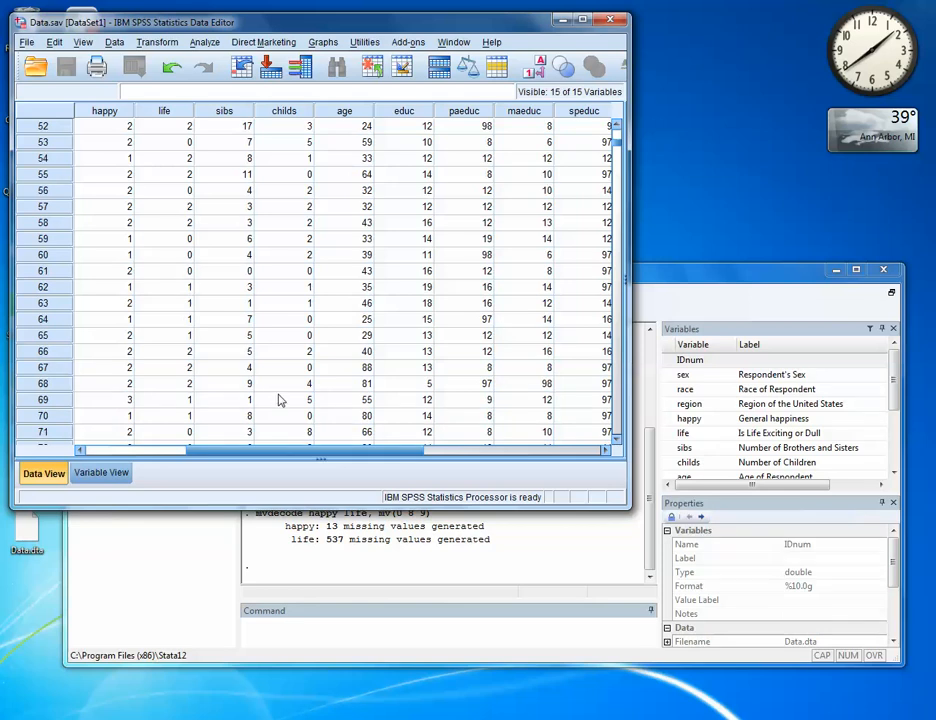
Switch to Stata, open the data editor to check the recoded missing values in happy and life, and close it
{"action": "left_click", "coordinate": [368, 633]}
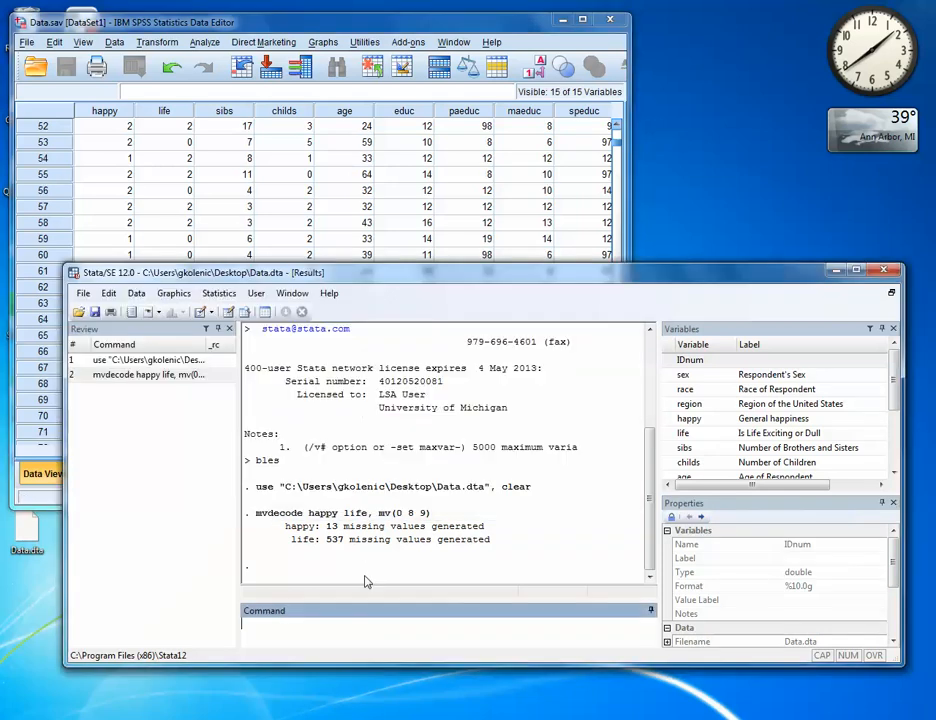
{"action": "left_click", "coordinate": [230, 313]}
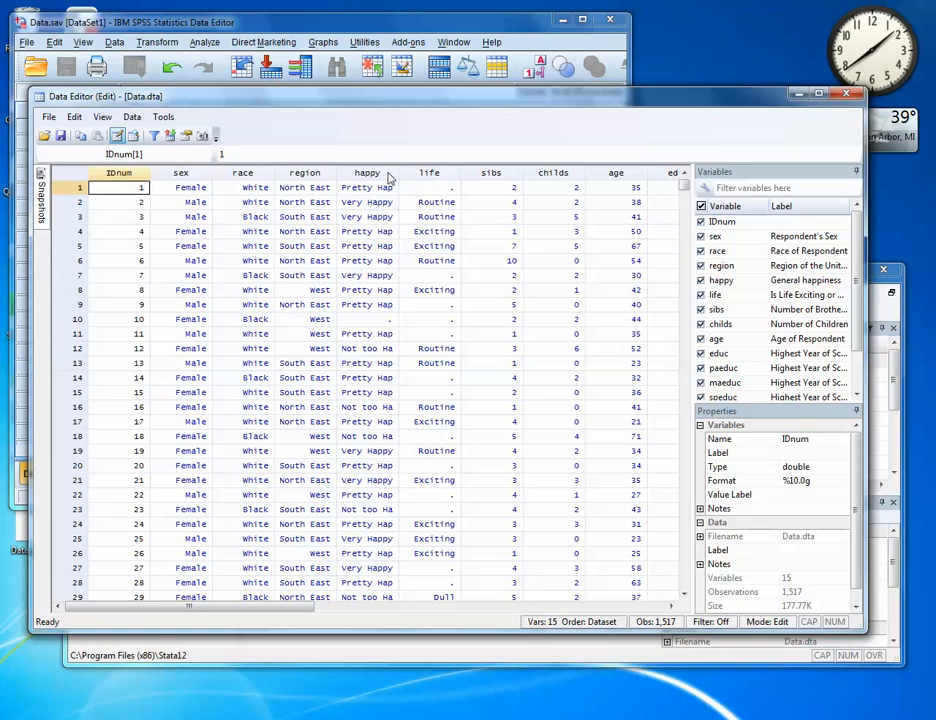
{"action": "left_click_drag", "start_coordinate": [386, 176], "coordinate": [426, 178]}
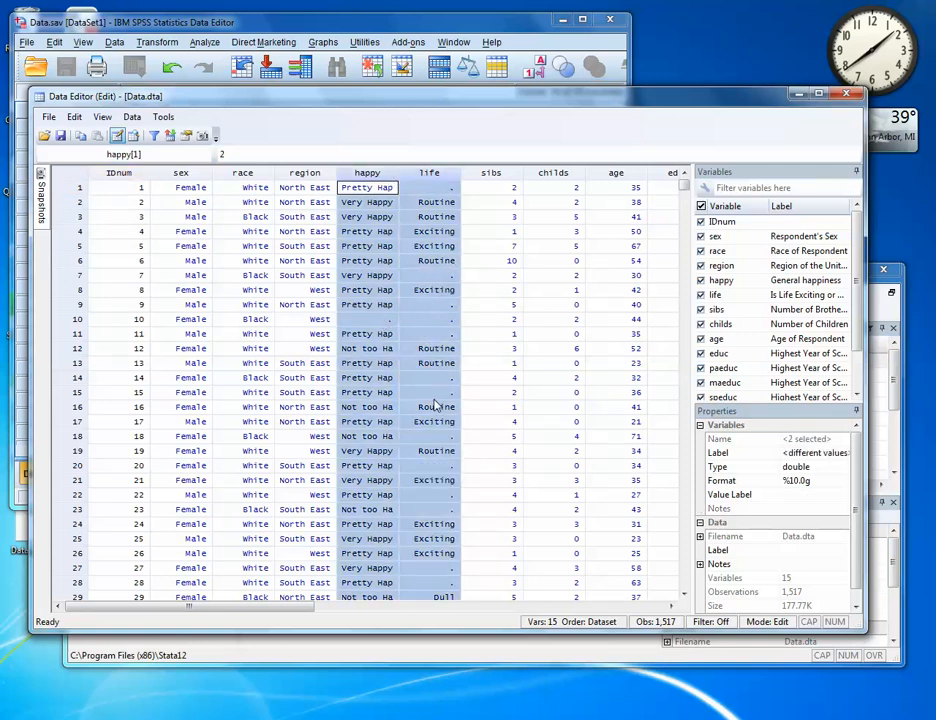
{"action": "left_click", "coordinate": [432, 438]}
{"action": "left_click", "coordinate": [438, 334]}
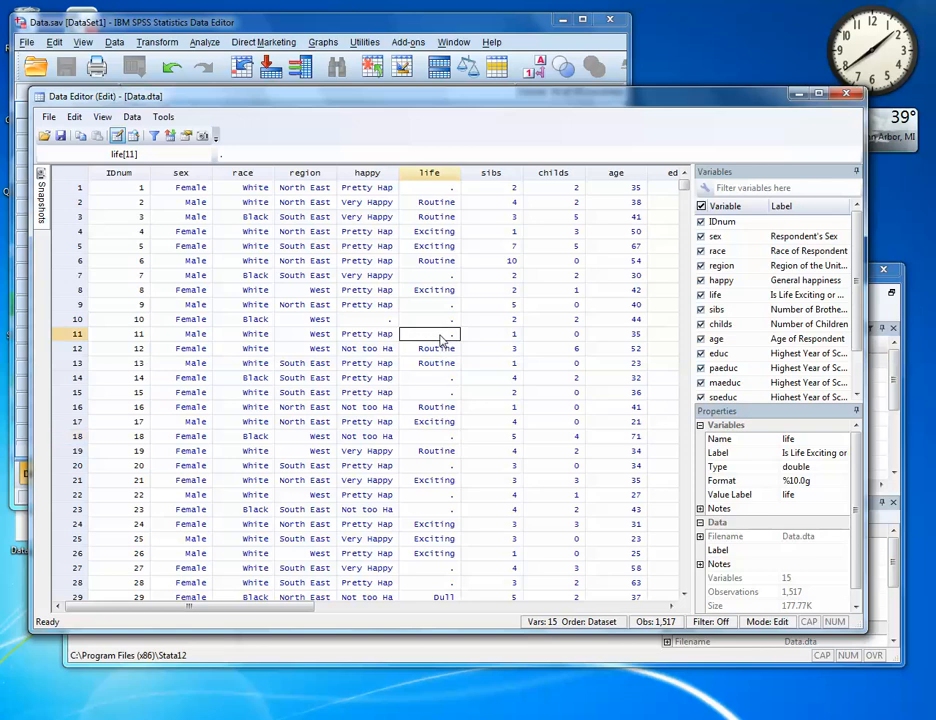
{"action": "scroll", "coordinate": [436, 340], "scroll_direction": "down", "scroll_amount": 9}
{"action": "scroll", "coordinate": [436, 338], "scroll_direction": "down", "scroll_amount": 9}
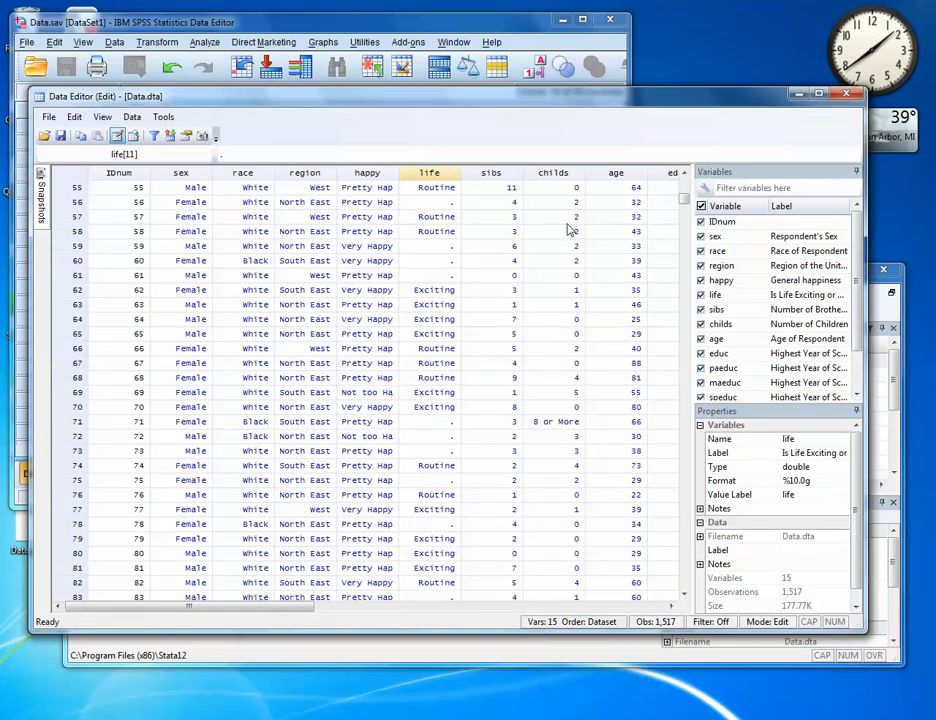
{"action": "left_click", "coordinate": [845, 96]}
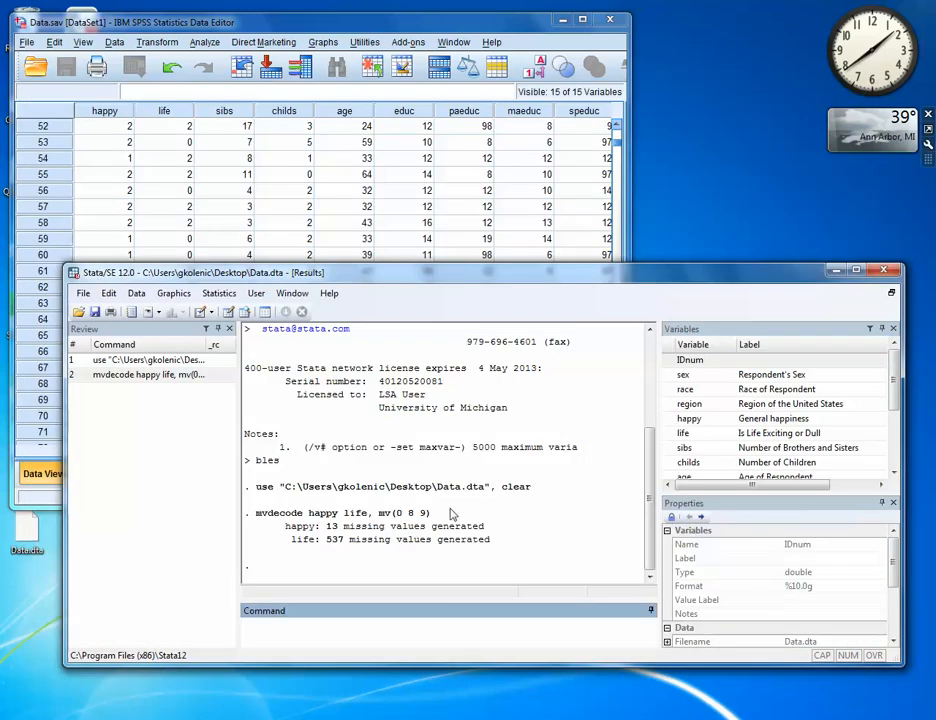
Return to the SPSS variable definitions and inspect the missing value definition of sibs
{"action": "left_click", "coordinate": [257, 15]}
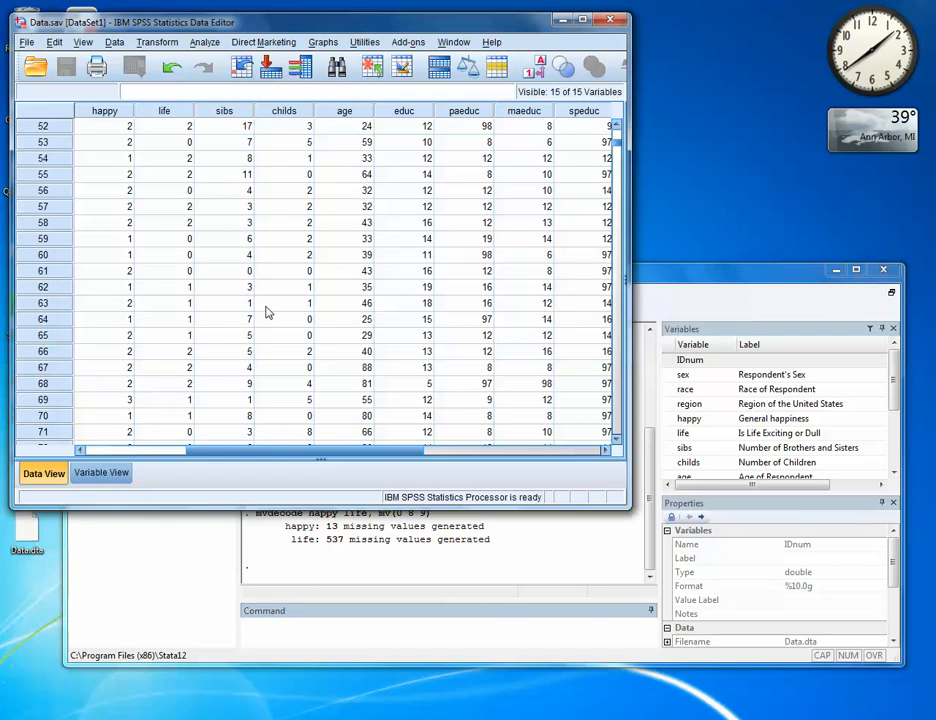
{"action": "left_click", "coordinate": [128, 472]}
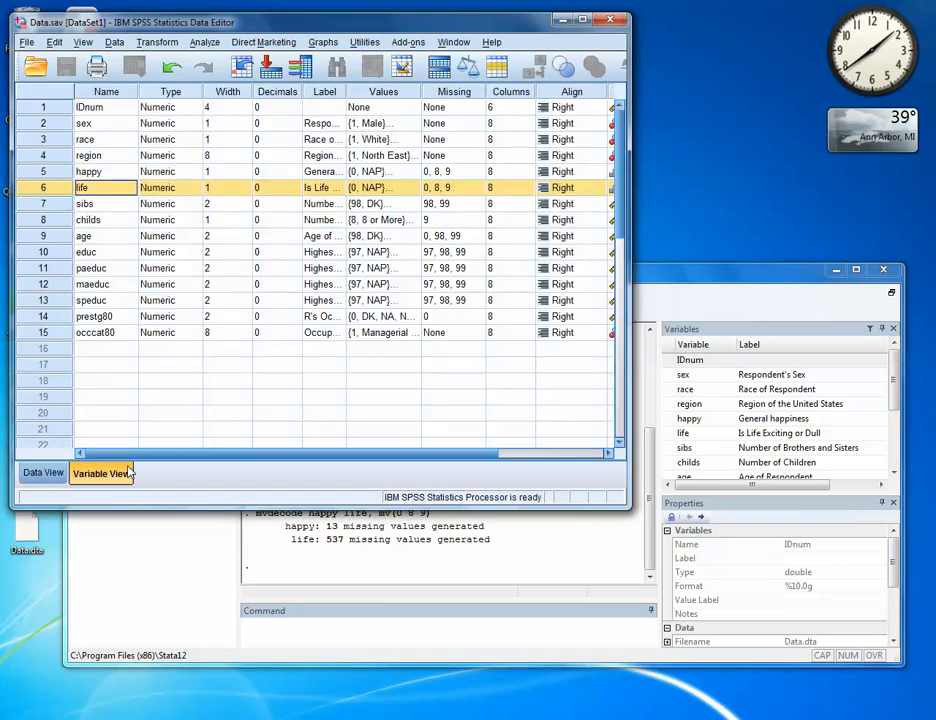
{"action": "left_click", "coordinate": [476, 205]}
{"action": "left_click", "coordinate": [476, 204]}
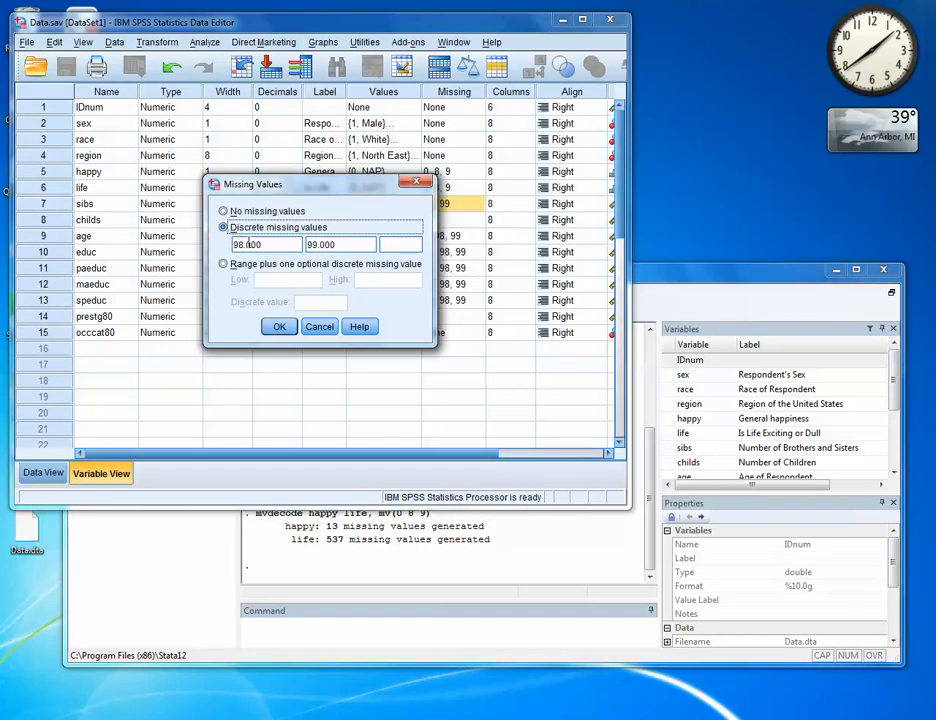
{"action": "left_click", "coordinate": [418, 184]}
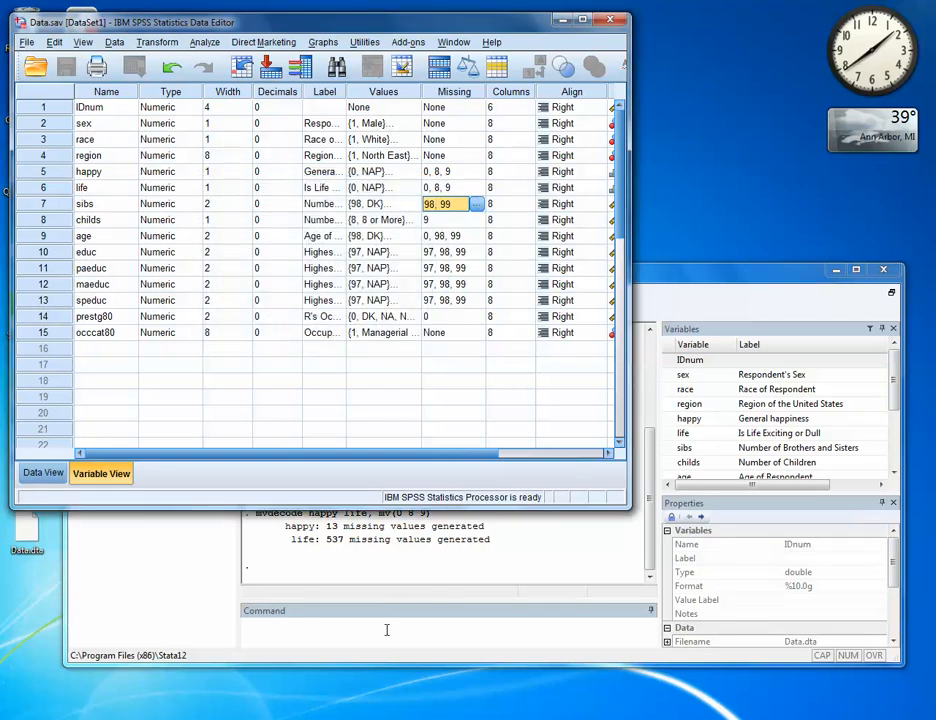
Switch to Stata and run mvdecode sibs, mv(98 99)
{"action": "left_click", "coordinate": [382, 628]}
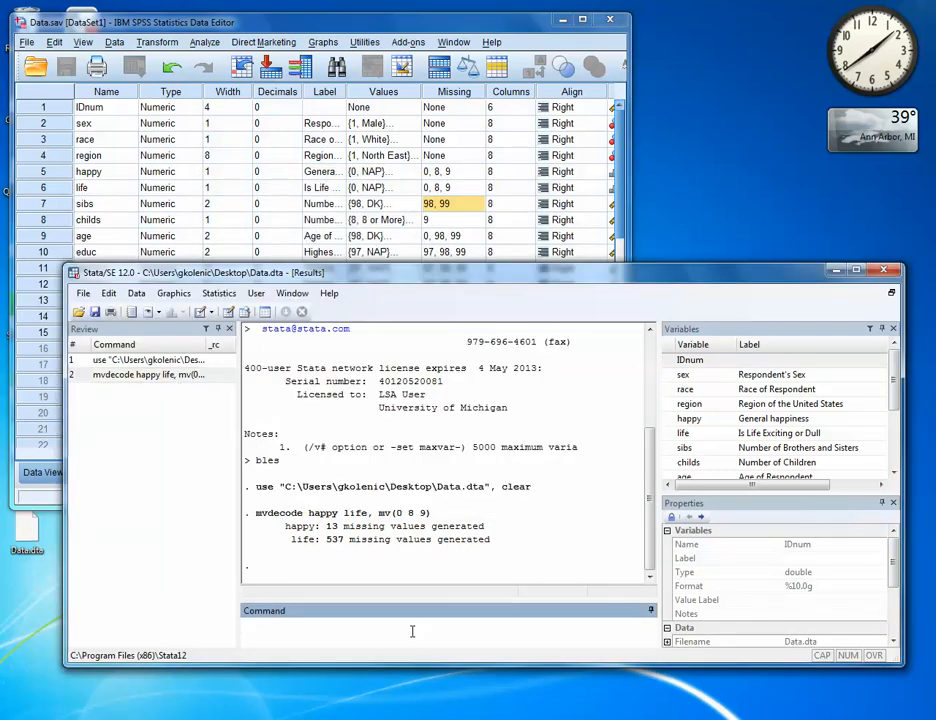
{"action": "type", "text": "mvdecode sibs, mv(98 9"}
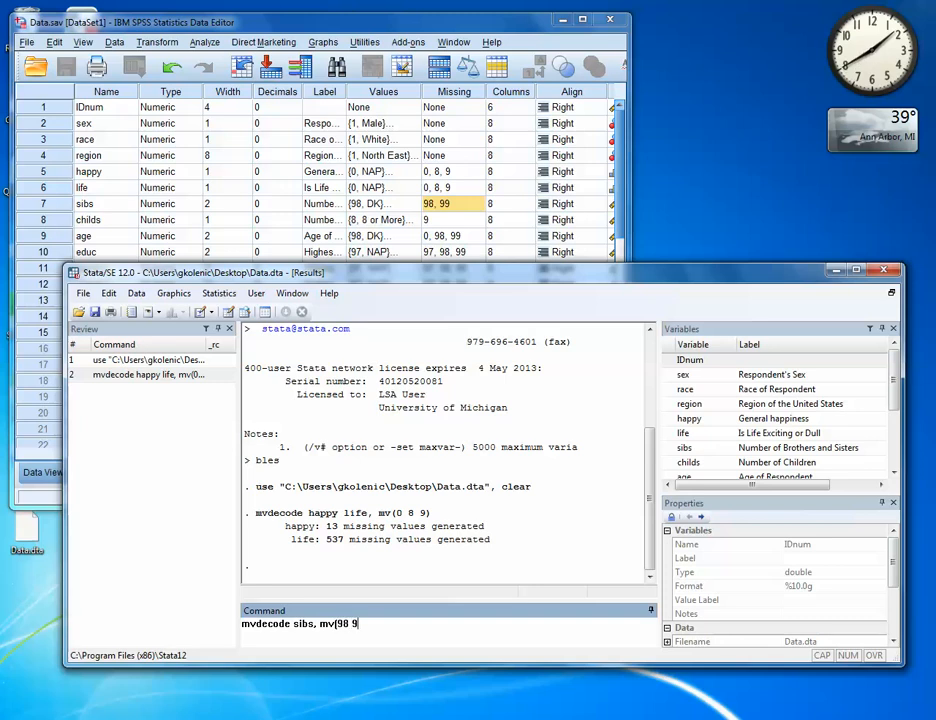
{"action": "type", "text": "9)"}
{"action": "key", "text": "Return"}
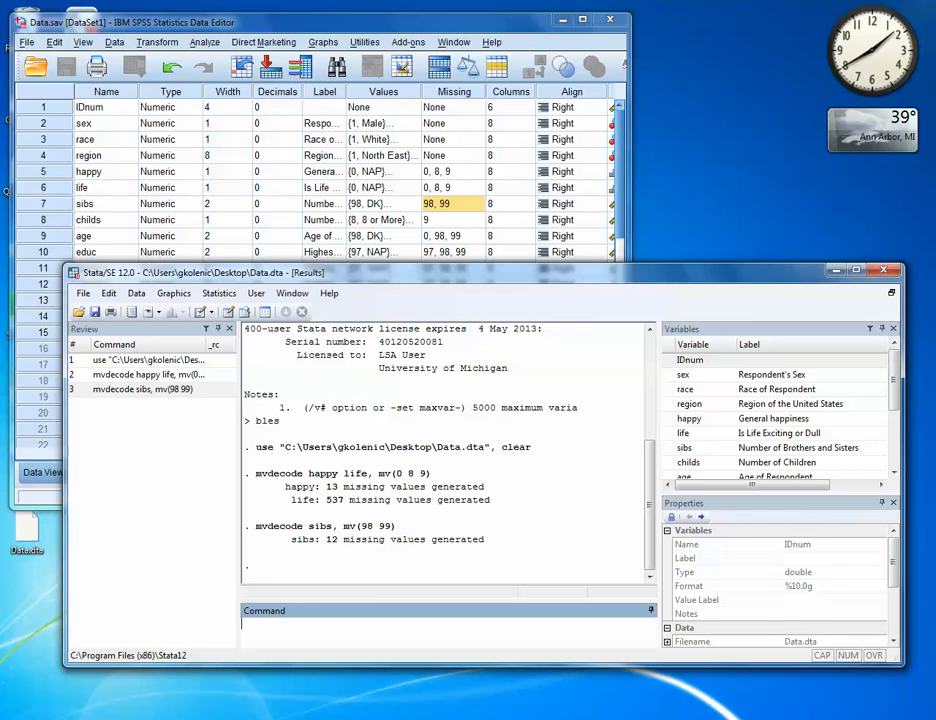
Run mvdecode childs, mv(9) and mvdecode age, mv(0 98 99) in Stata
{"action": "type", "text": "mvdecode childs, mv(9)"}
{"action": "key", "text": "Return"}
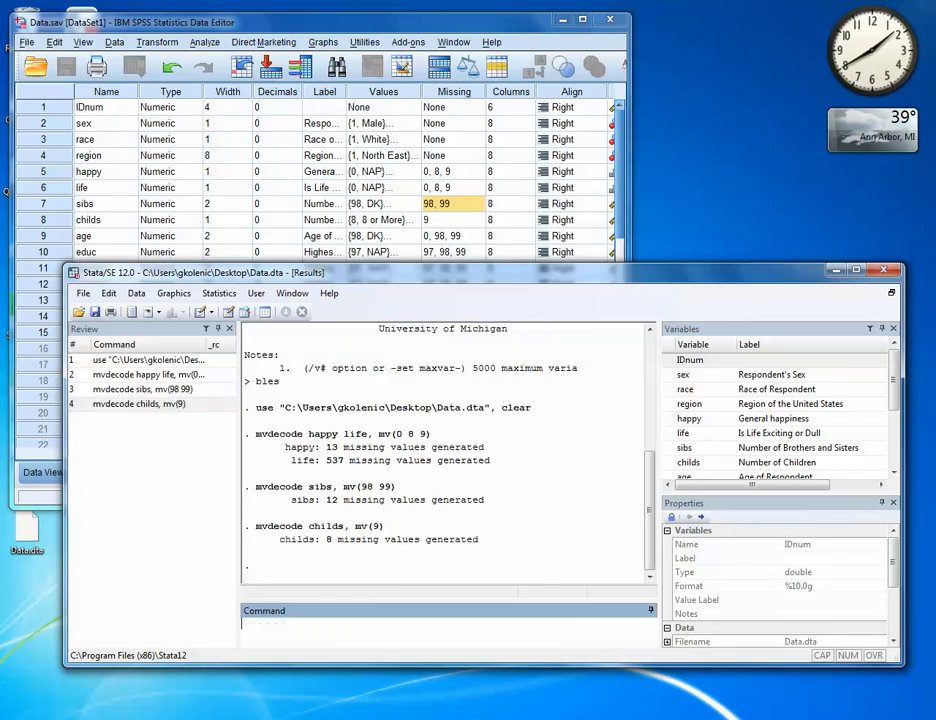
{"action": "type", "text": "mvdecode age"}
{"action": "type", "text": ", mv(0 98 99"}
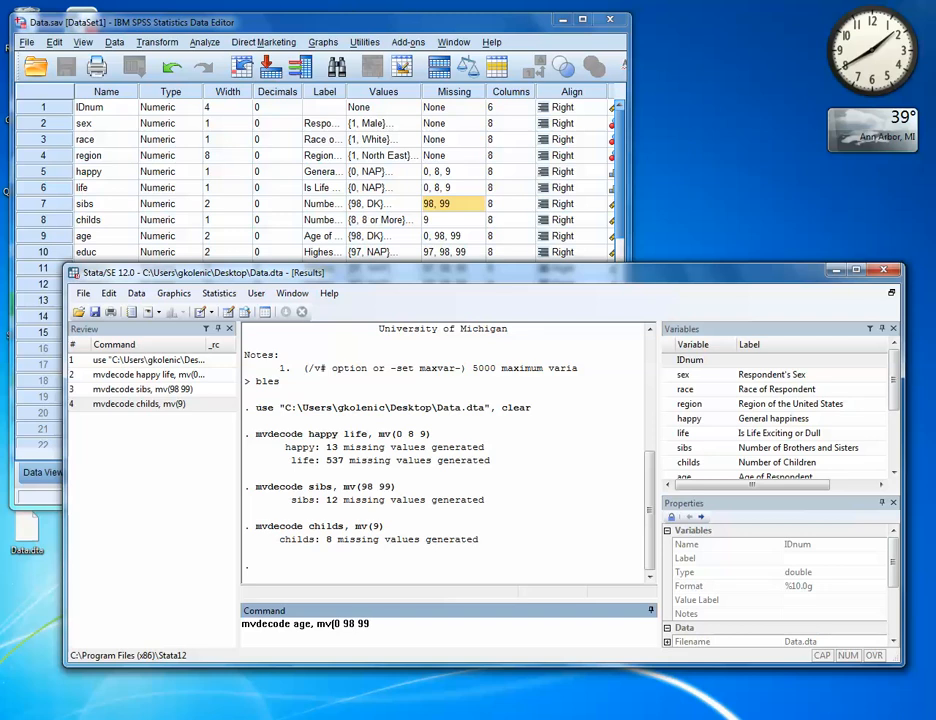
{"action": "key", "text": "Return"}
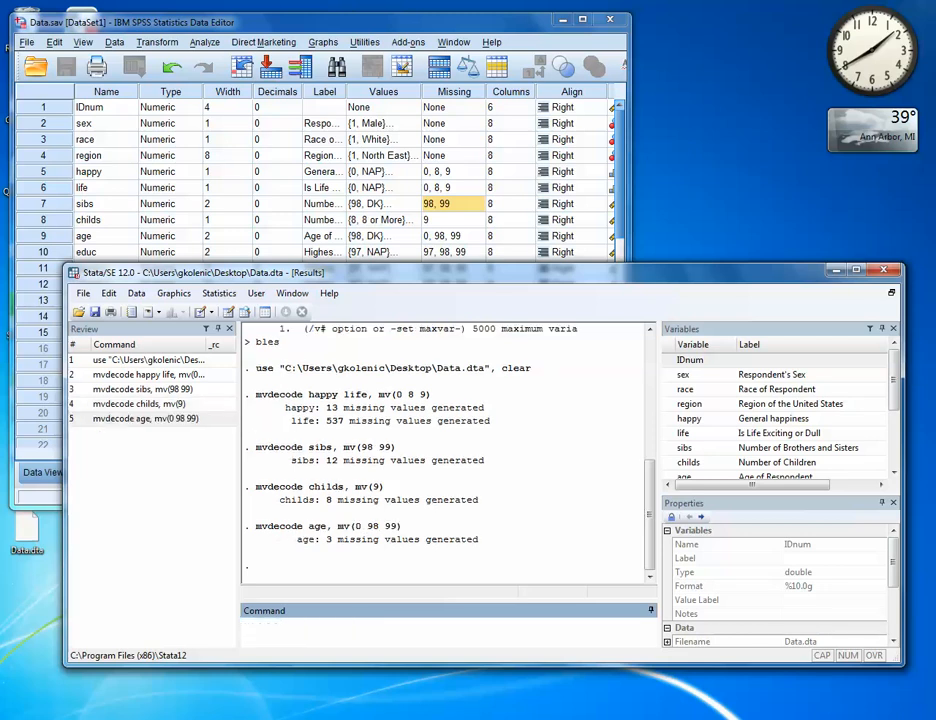
Check the missing codes of the remaining variables in SPSS and run mvdecode educ paeduc maeduc speduc, mv(97 98 99) in Stata
{"action": "left_click", "coordinate": [620, 182]}
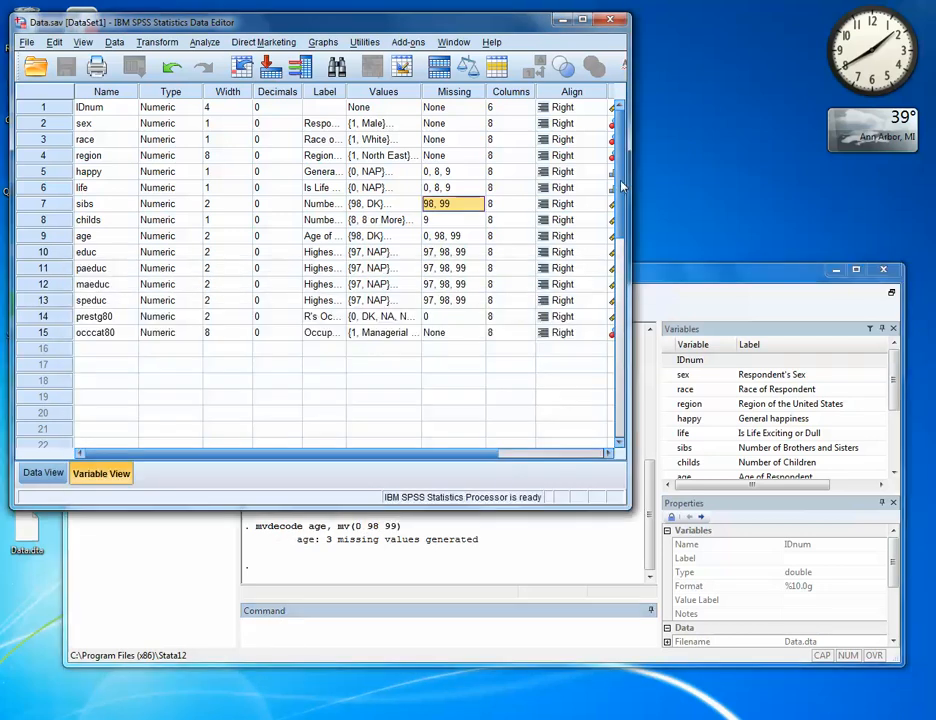
{"action": "scroll", "coordinate": [622, 204], "scroll_direction": "down", "scroll_amount": 1}
{"action": "left_click_drag", "start_coordinate": [622, 204], "coordinate": [623, 232]}
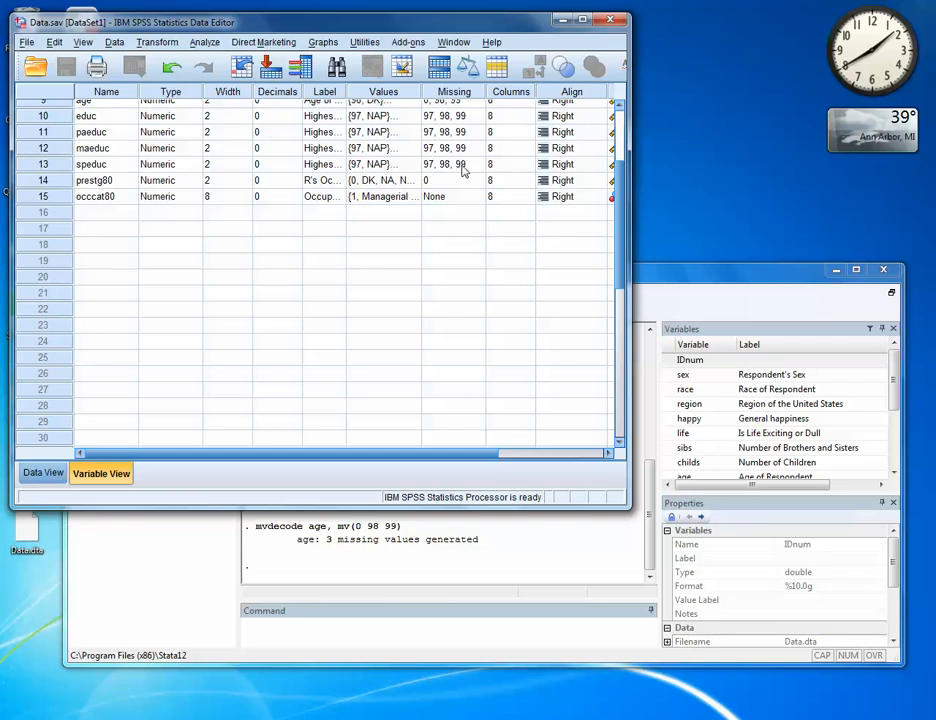
{"action": "left_click", "coordinate": [401, 638]}
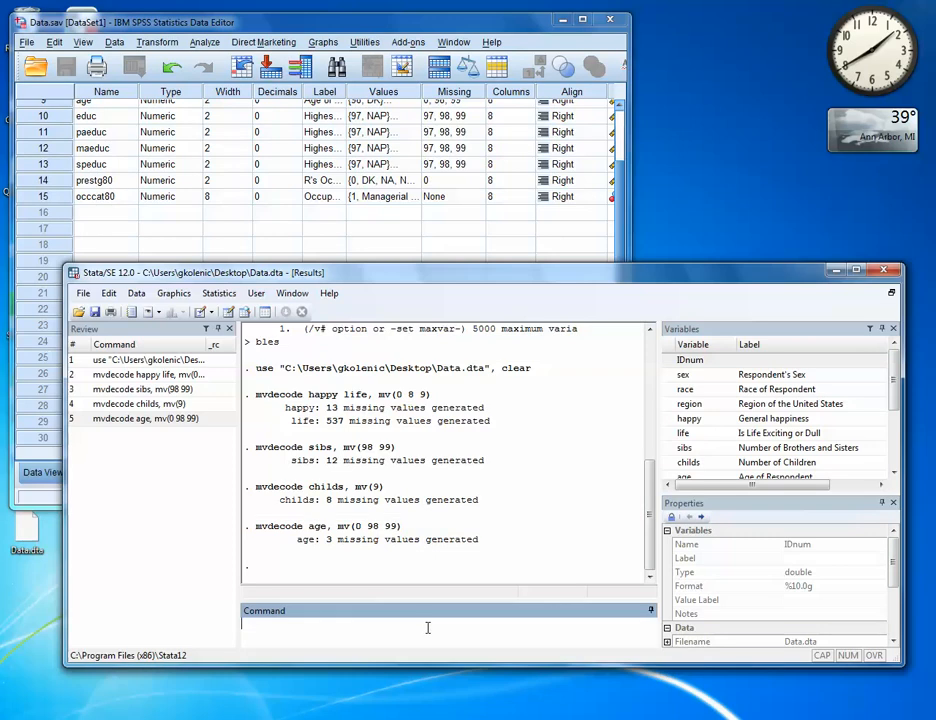
{"action": "type", "text": "mvdecode educ paeduc maeduc speduc, mv(97 98 "}
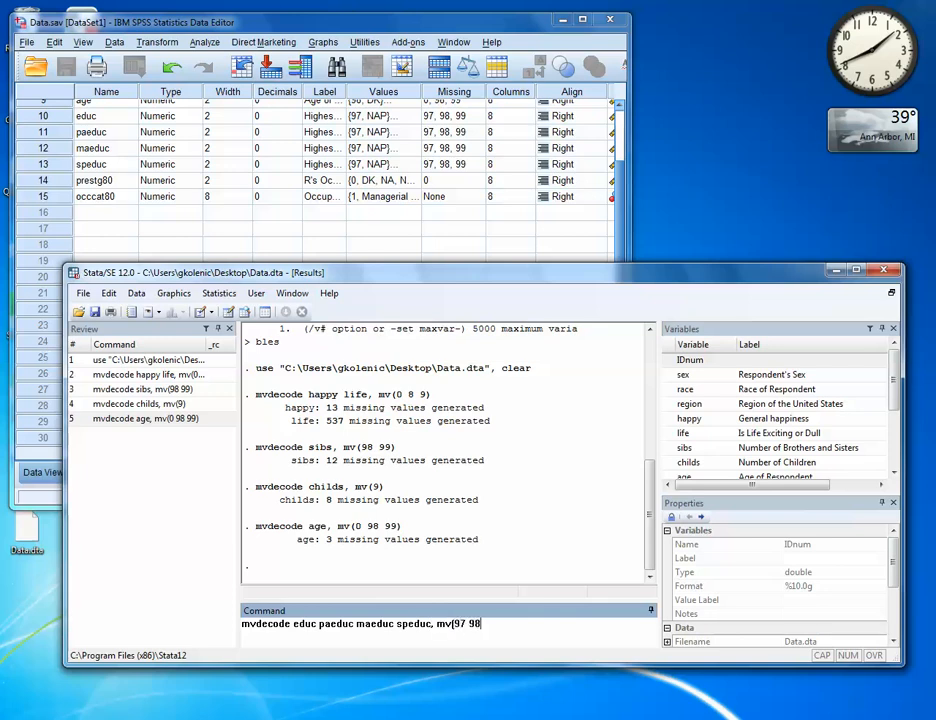
{"action": "type", "text": "99"}
{"action": "key", "text": "Return"}
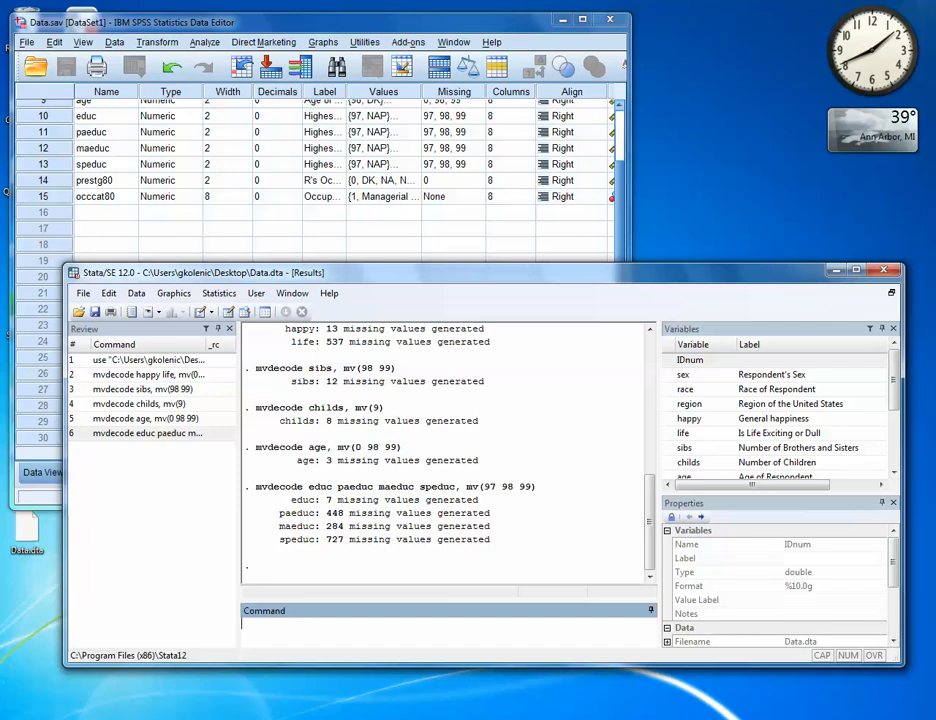
Run mvdecode prestg80, mv(0) in Stata
{"action": "type", "text": "m"}
{"action": "type", "text": "vv"}
{"action": "type", "text": "ecode"}
{"action": "type", "text": " prest"}
{"action": "type", "text": "g"}
{"action": "type", "text": "80"}
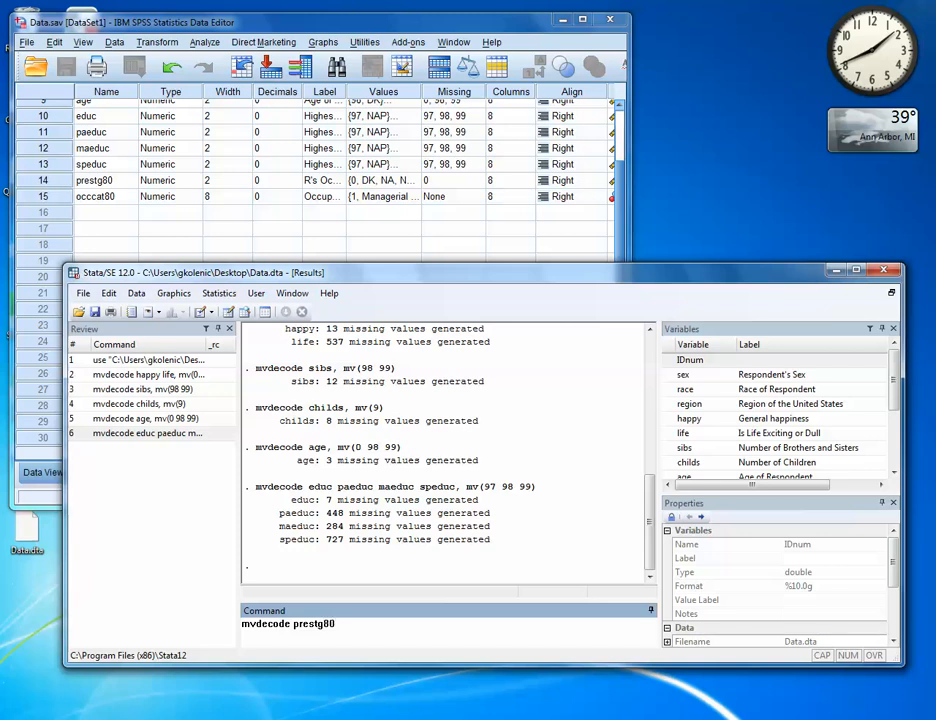
{"action": "type", "text": ", mv(0)"}
{"action": "key", "text": "Return"}
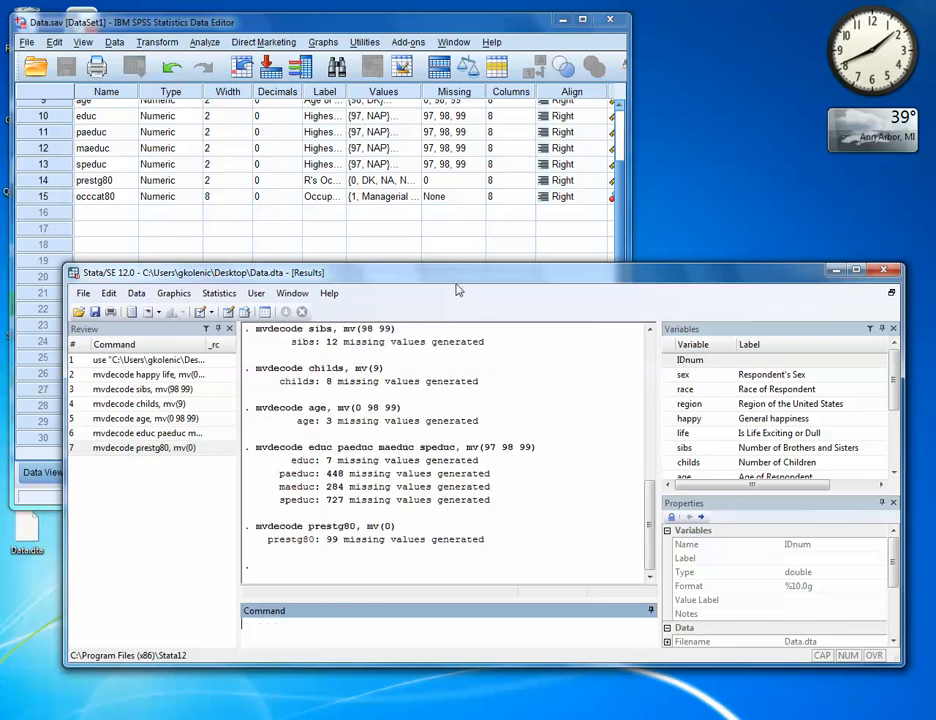
Open the dataset in Stata's data editor and hide all value labels
{"action": "left_click", "coordinate": [229, 313]}
{"action": "left_click_drag", "start_coordinate": [140, 608], "coordinate": [272, 608]}
{"action": "left_click", "coordinate": [500, 335]}
{"action": "right_click", "coordinate": [502, 335]}
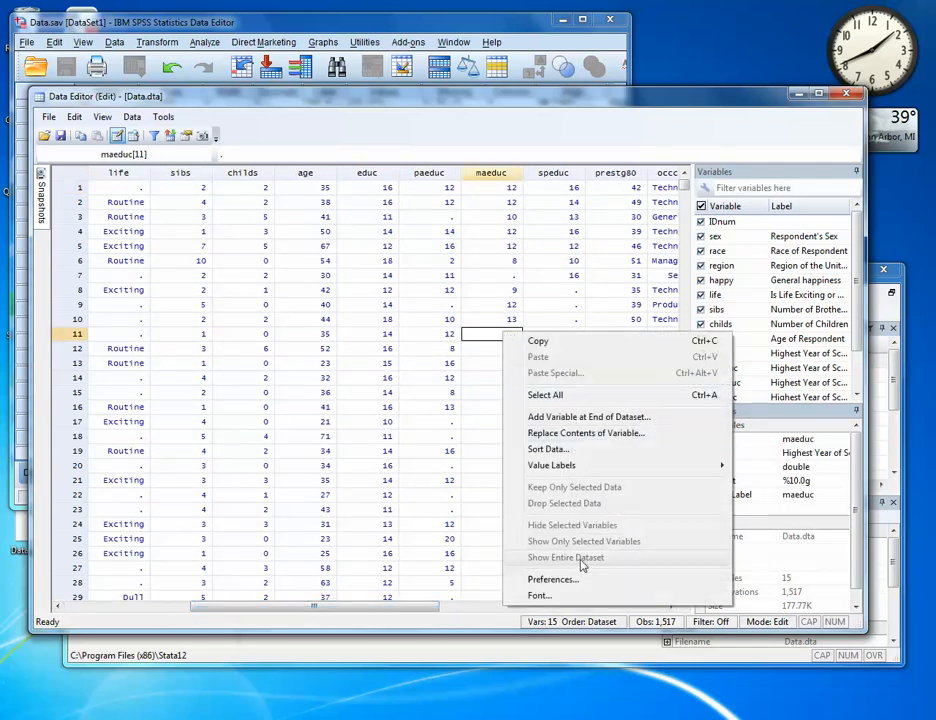
{"action": "mouse_move", "coordinate": [591, 468]}
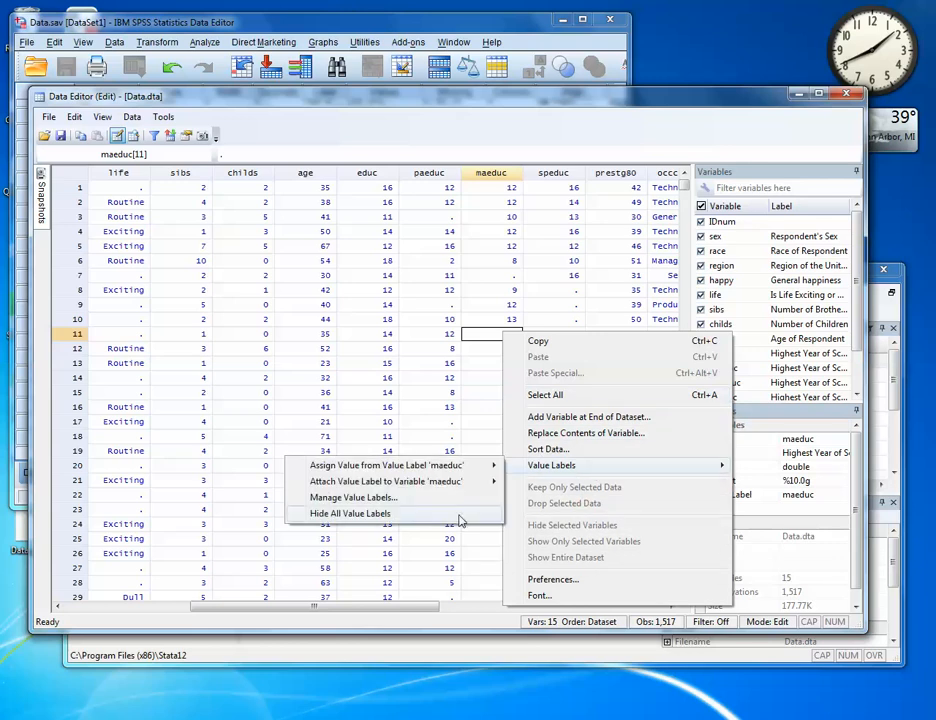
{"action": "left_click", "coordinate": [459, 517]}
Review the numeric values and missing entries across all the variables, and close the data editor
{"action": "scroll", "coordinate": [547, 391], "scroll_direction": "down", "scroll_amount": 9}
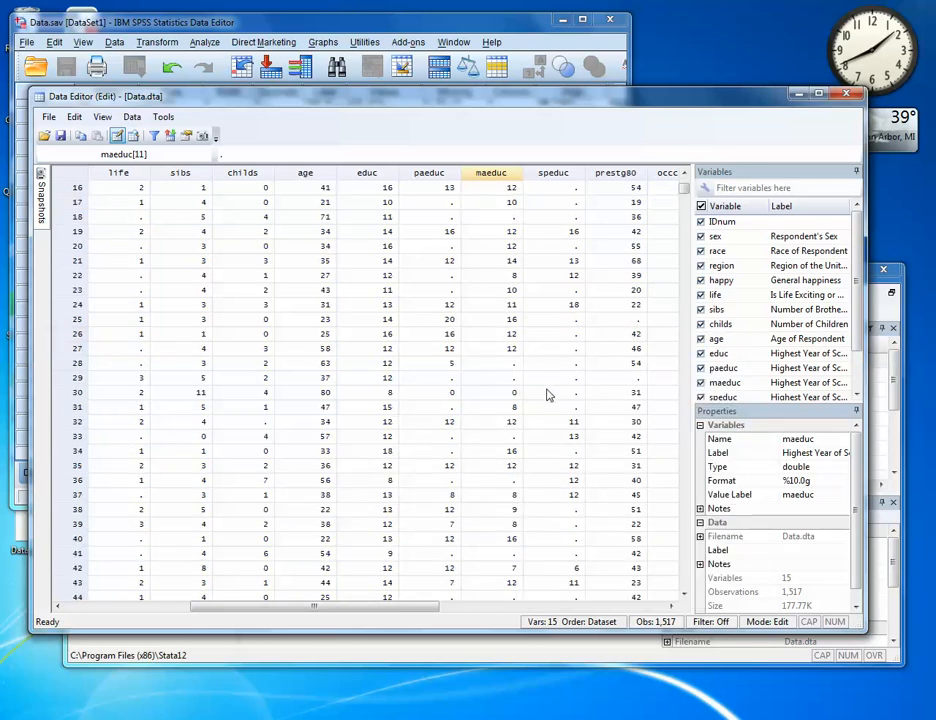
{"action": "scroll", "coordinate": [545, 403], "scroll_direction": "up", "scroll_amount": 9}
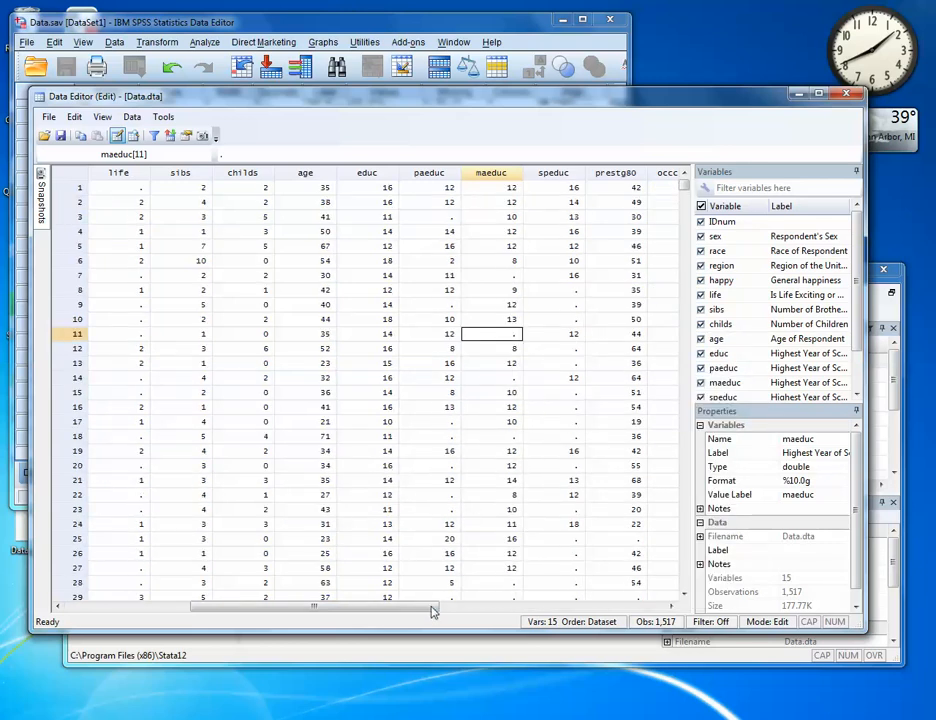
{"action": "left_click_drag", "start_coordinate": [432, 613], "coordinate": [229, 600]}
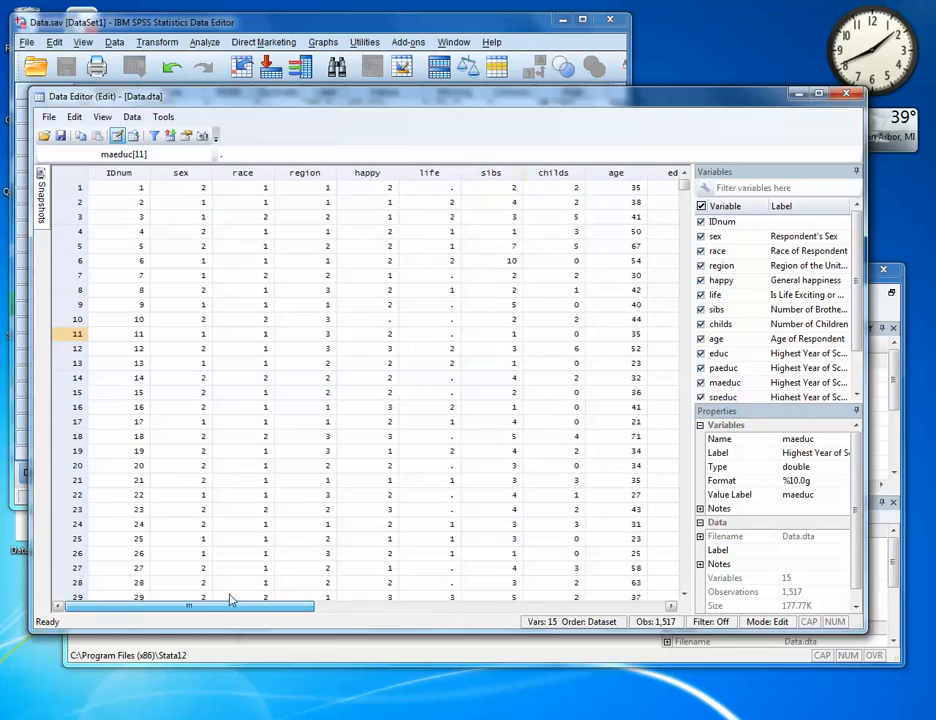
{"action": "left_click", "coordinate": [847, 96]}
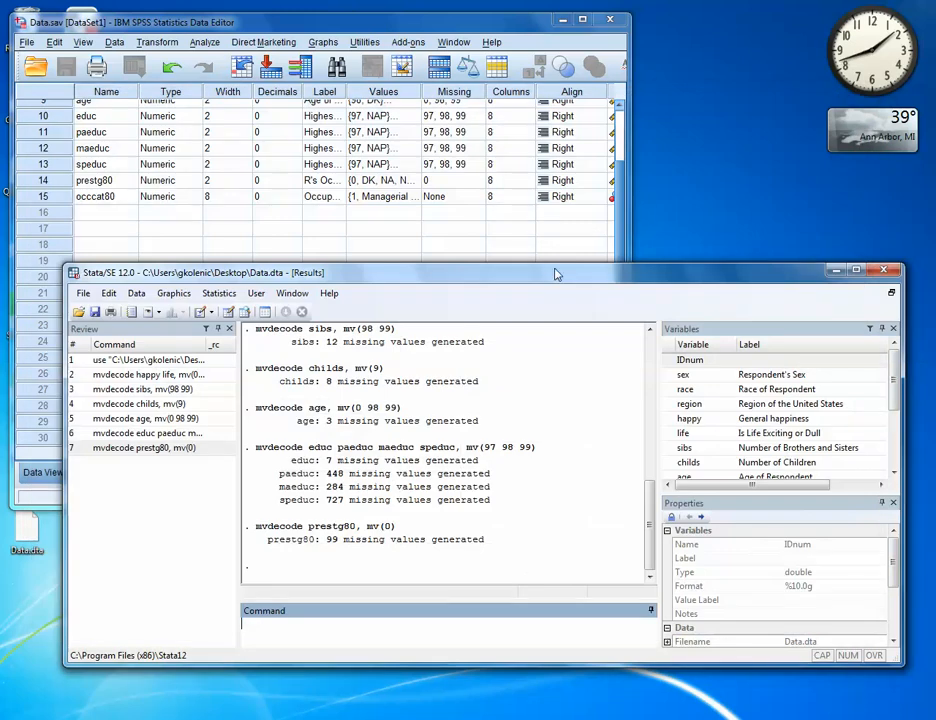
Enlarge the Stata window upward to show the full variable list and more results space
{"action": "left_click_drag", "start_coordinate": [554, 264], "coordinate": [545, 68]}
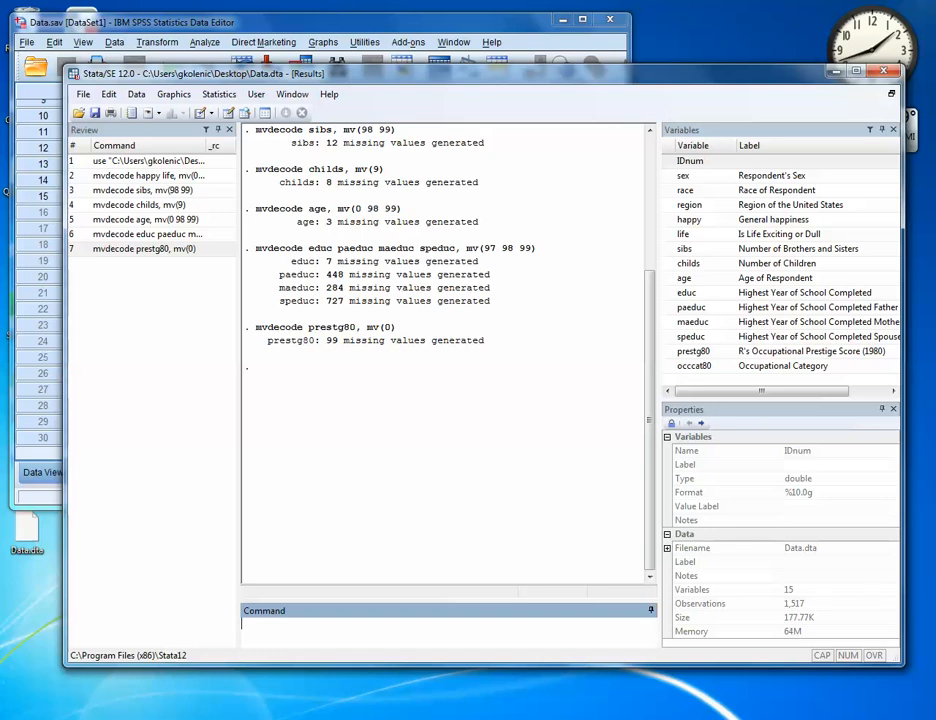
{"action": "mouse_move", "coordinate": [290, 719]}
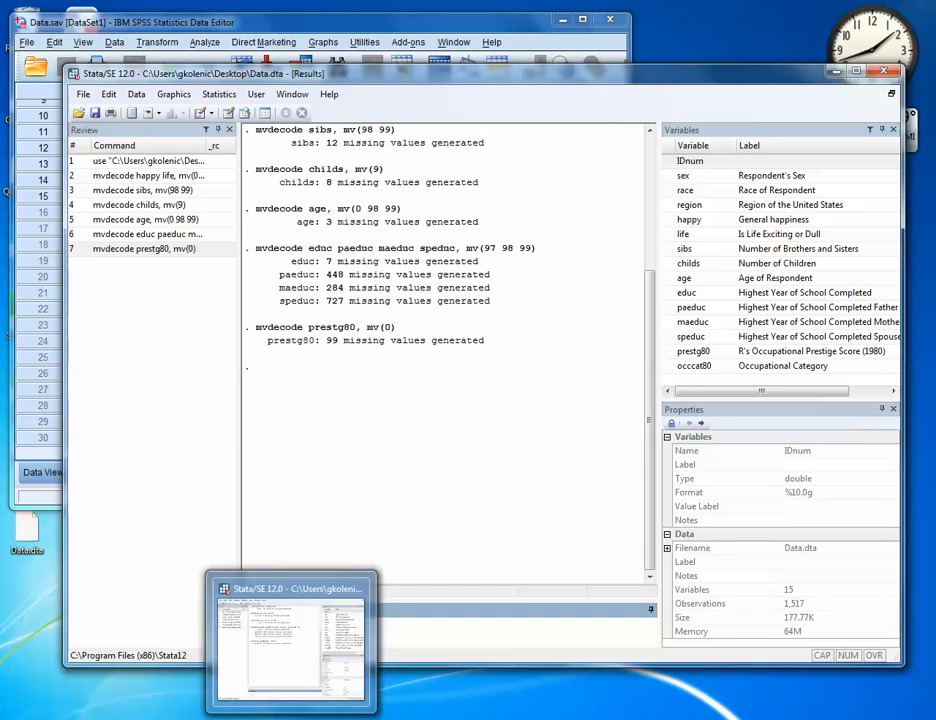